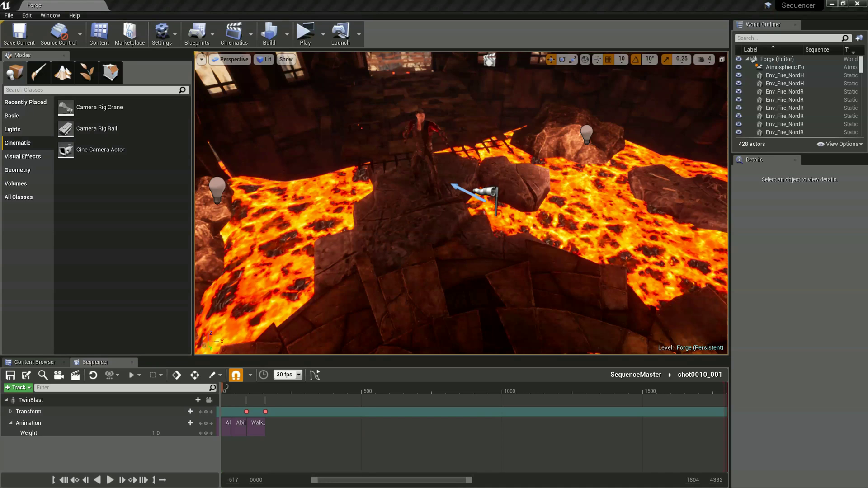
Fly the viewport camera over the lava forge until TwinBlast is framed among the lava pools.
{"action": "right_click", "coordinate": [424, 228]}
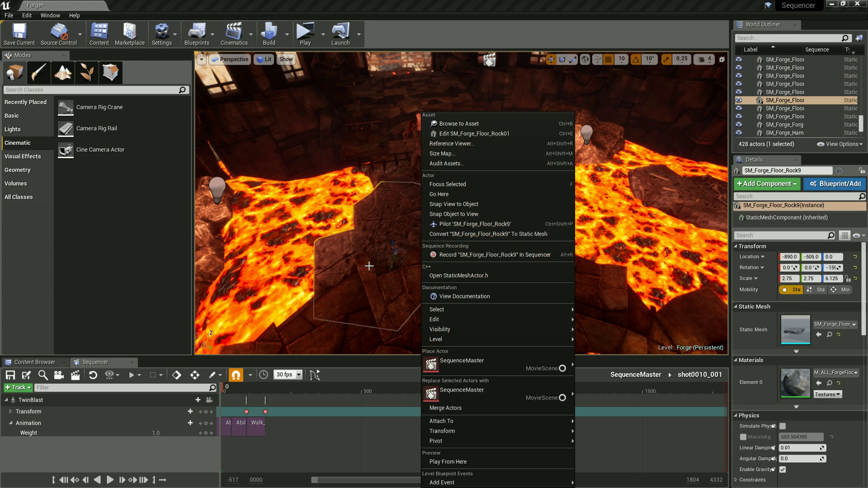
{"action": "left_click", "coordinate": [371, 270]}
{"action": "mouse_move", "coordinate": [370, 270]}
{"action": "right_mouse_down"}
{"action": "mouse_move", "coordinate": [404, 255]}
{"action": "mouse_move", "coordinate": [411, 262]}
{"action": "right_mouse_up"}
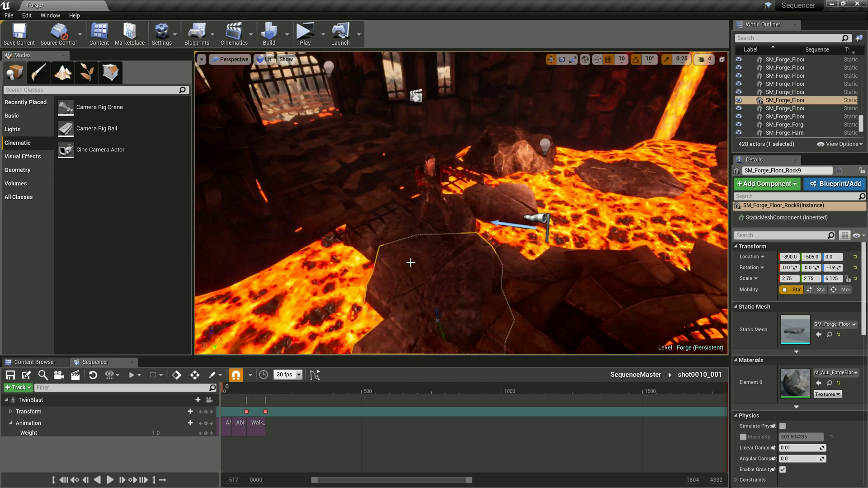
{"action": "right_click_drag", "start_coordinate": [410, 262], "coordinate": [408, 258]}
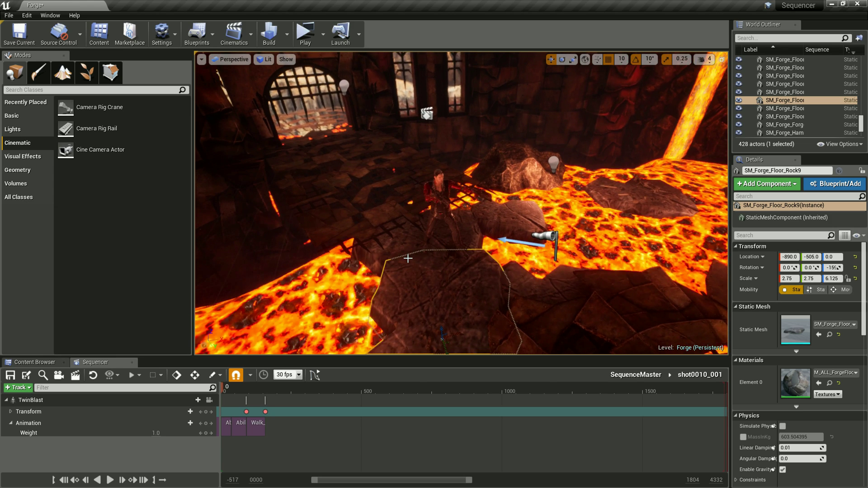
{"action": "right_click_drag", "start_coordinate": [407, 258], "coordinate": [335, 249]}
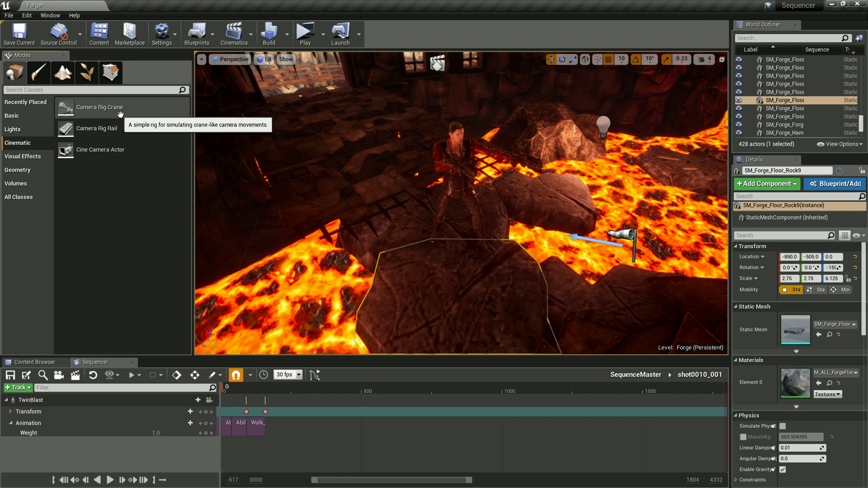
Place a Camera Rig Rail beside TwinBlast at -1060, -850, 120 and frame them closely.
{"action": "left_click_drag", "start_coordinate": [106, 146], "coordinate": [313, 190]}
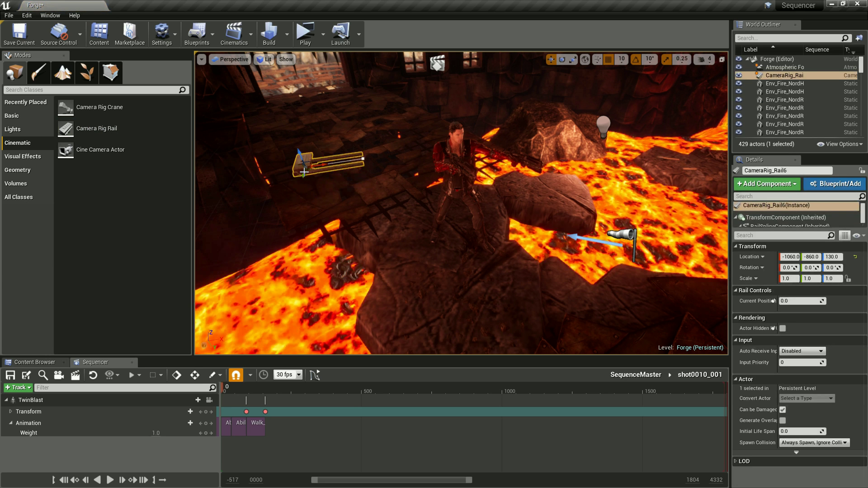
{"action": "mouse_move", "coordinate": [304, 172]}
{"action": "left_mouse_down"}
{"action": "mouse_move", "coordinate": [344, 193]}
{"action": "mouse_move", "coordinate": [328, 204]}
{"action": "mouse_move", "coordinate": [423, 178]}
{"action": "mouse_move", "coordinate": [350, 184]}
{"action": "mouse_move", "coordinate": [367, 143]}
{"action": "mouse_move", "coordinate": [357, 170]}
{"action": "mouse_move", "coordinate": [419, 126]}
{"action": "left_mouse_up"}
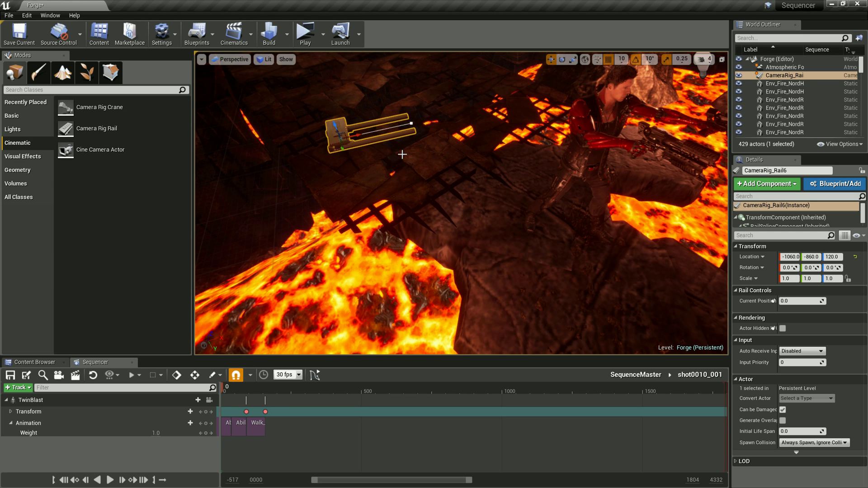
{"action": "left_click_drag", "start_coordinate": [401, 154], "coordinate": [586, 240]}
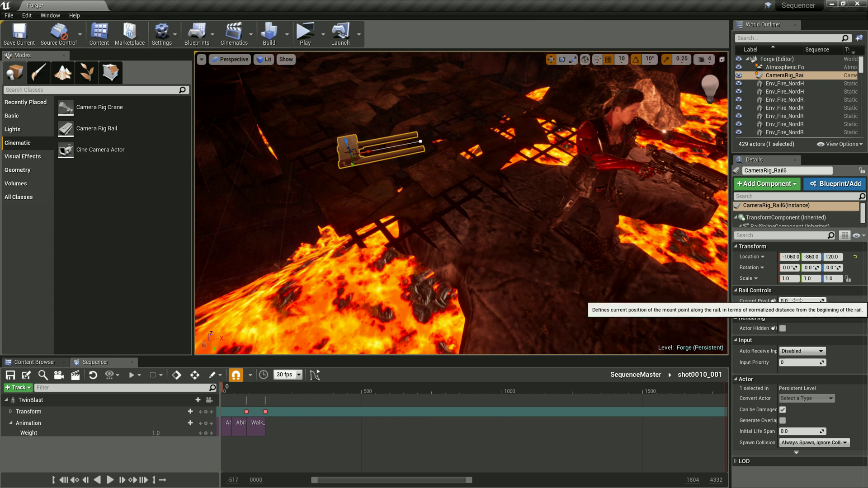
{"action": "left_click", "coordinate": [795, 301]}
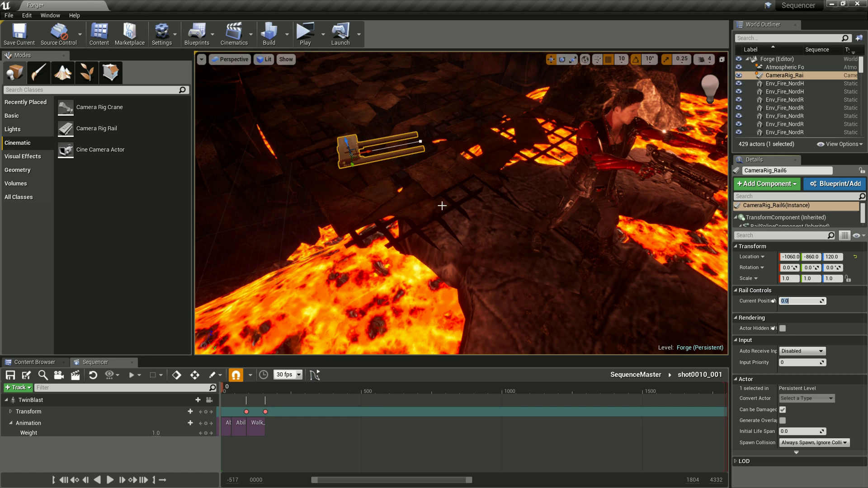
{"action": "type", "text": "1"}
{"action": "key", "text": "Return"}
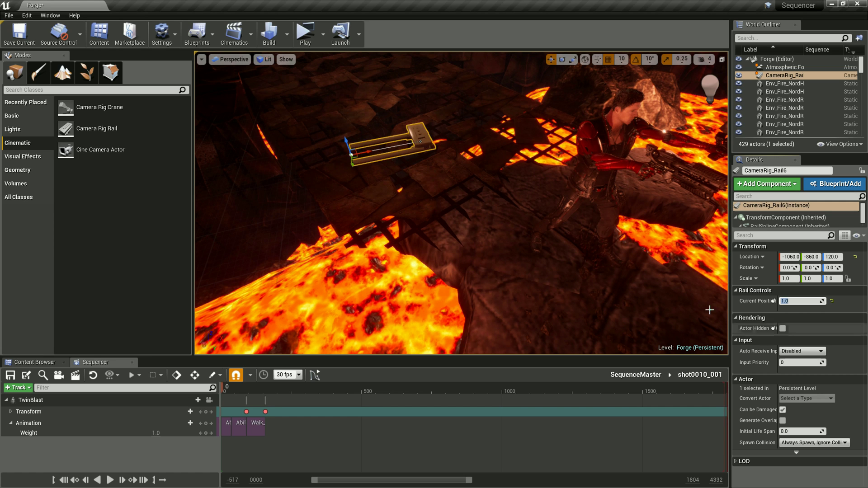
{"action": "type", "text": "0"}
{"action": "key", "text": "Return"}
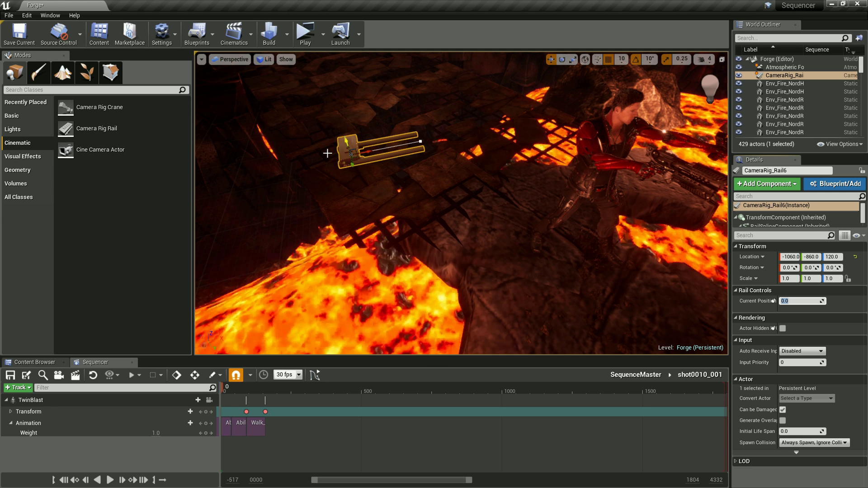
{"action": "left_click", "coordinate": [421, 141]}
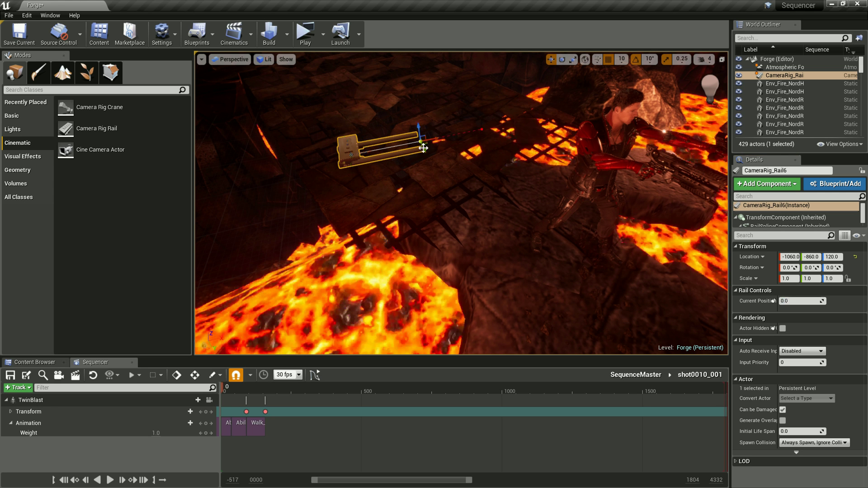
Alt-drag new spline points off the rail's end, curving it in a U around TwinBlast.
{"action": "left_click_drag", "start_coordinate": [437, 164], "coordinate": [434, 154]}
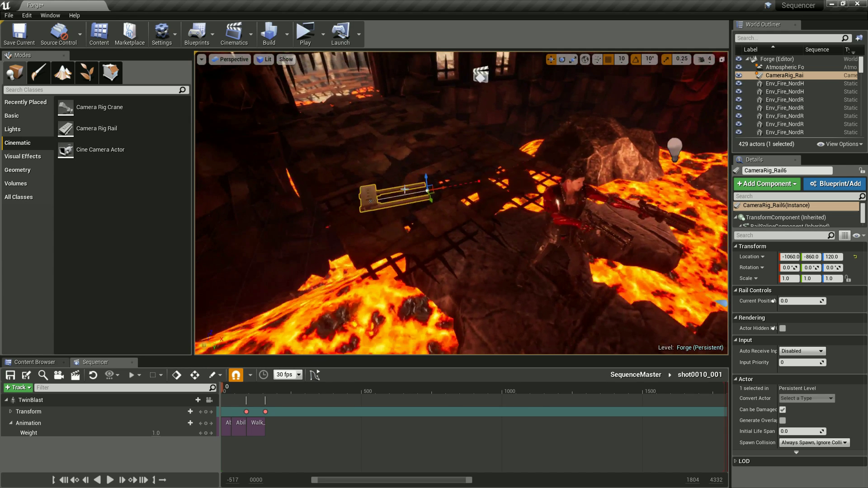
{"action": "mouse_move", "coordinate": [443, 188]}
{"action": "left_mouse_down", "text": "alt"}
{"action": "mouse_move", "coordinate": [546, 179]}
{"action": "mouse_move", "coordinate": [680, 302]}
{"action": "left_mouse_up", "text": "alt"}
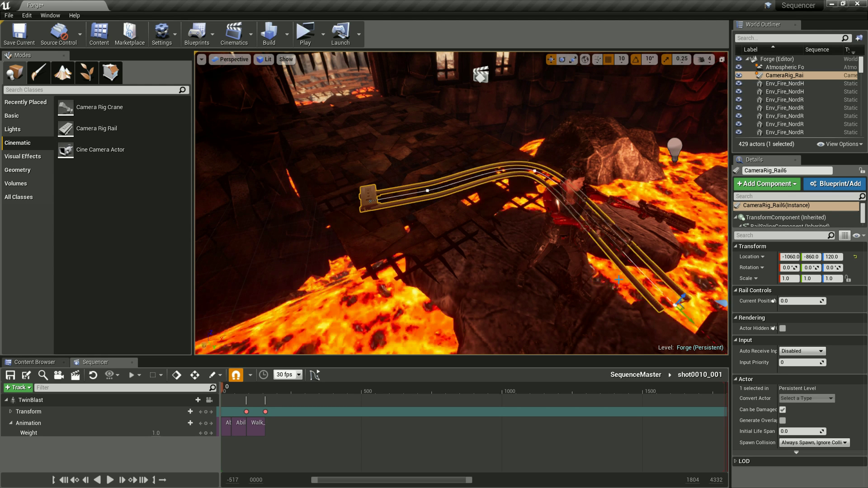
{"action": "left_click_drag", "start_coordinate": [616, 274], "coordinate": [595, 248], "text": "alt"}
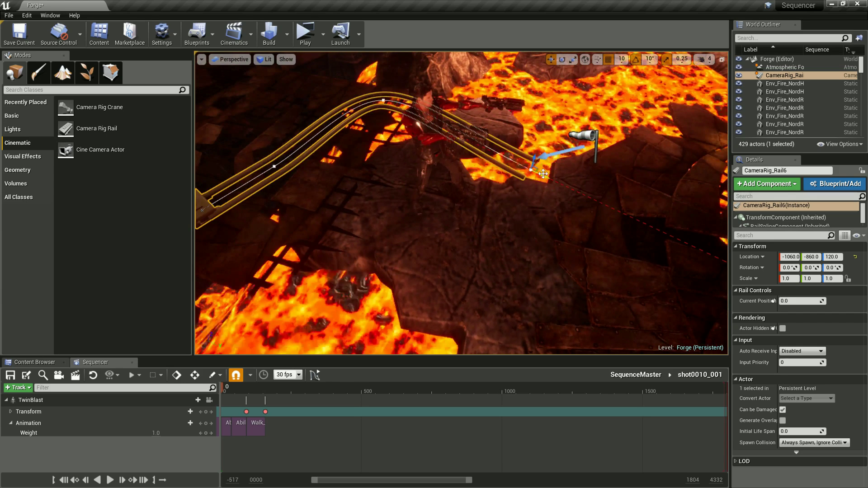
{"action": "left_click_drag", "start_coordinate": [537, 162], "coordinate": [426, 294], "text": "alt"}
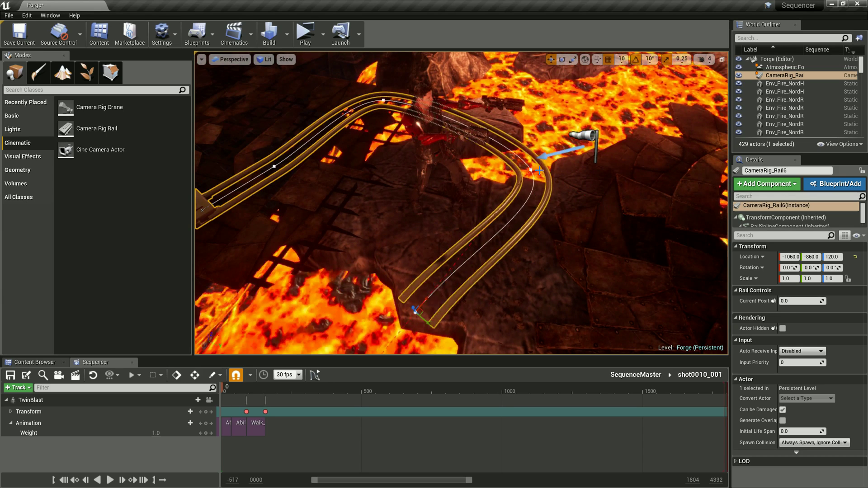
{"action": "left_click_drag", "start_coordinate": [530, 171], "coordinate": [525, 170], "text": "alt"}
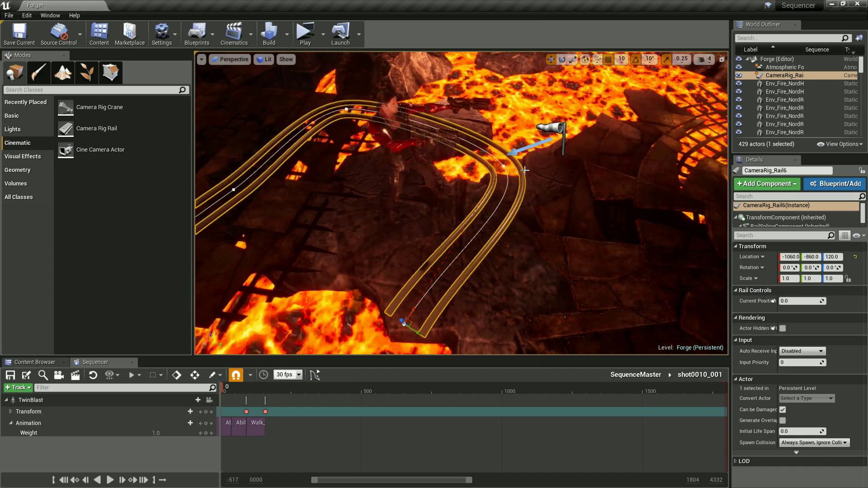
{"action": "mouse_move", "coordinate": [503, 166]}
{"action": "left_mouse_down", "text": "alt"}
{"action": "mouse_move", "coordinate": [394, 159]}
{"action": "mouse_move", "coordinate": [404, 140]}
{"action": "mouse_move", "coordinate": [427, 145]}
{"action": "mouse_move", "coordinate": [428, 89]}
{"action": "mouse_move", "coordinate": [504, 171]}
{"action": "left_mouse_up", "text": "alt"}
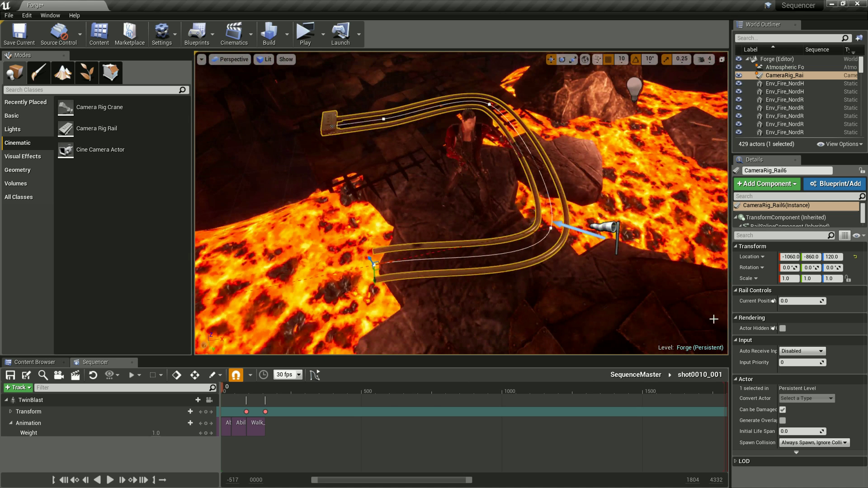
{"action": "left_click", "coordinate": [795, 302]}
{"action": "type", "text": "1"}
{"action": "key", "text": "Return"}
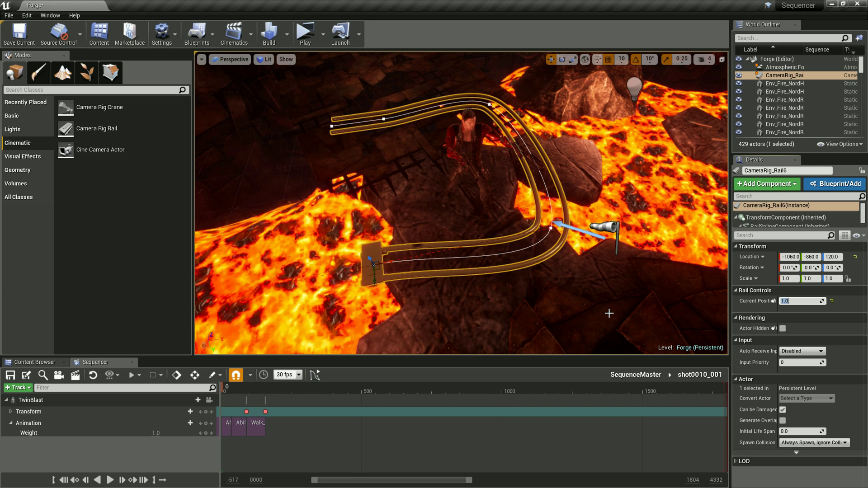
{"action": "type", "text": "0"}
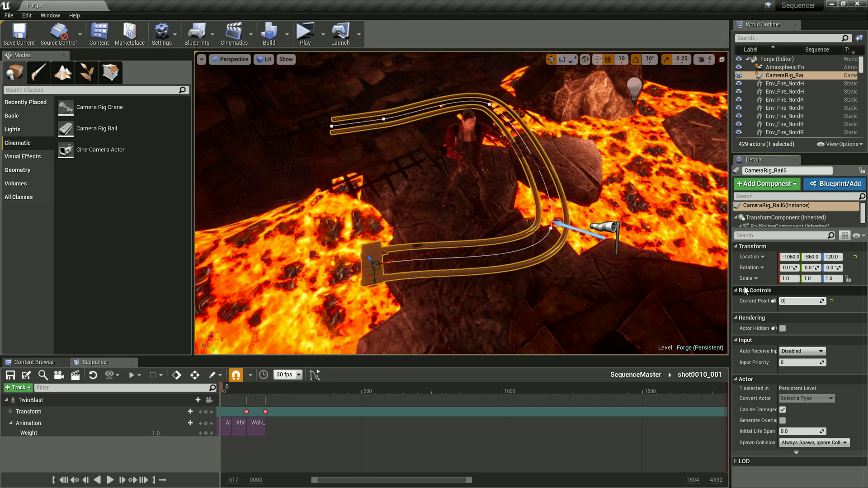
{"action": "type", "text": ".5"}
{"action": "key", "text": "Return"}
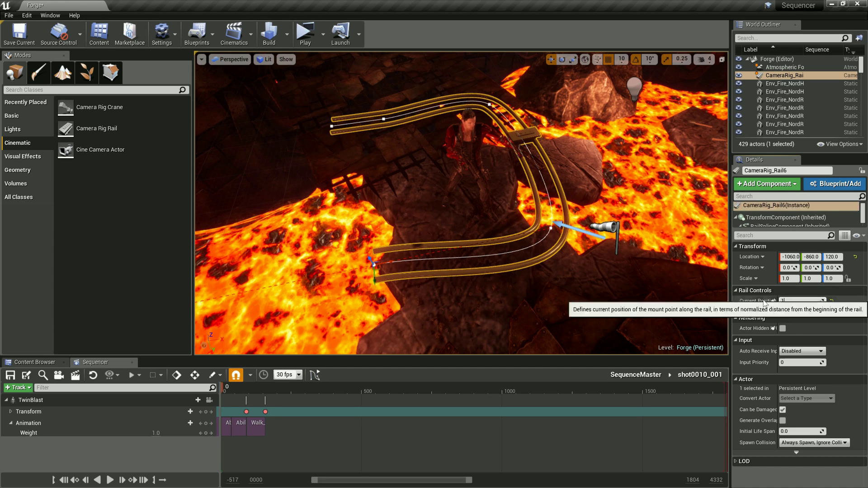
{"action": "type", "text": "1"}
{"action": "key", "text": "Return"}
{"action": "type", "text": "0"}
{"action": "key", "text": "Return"}
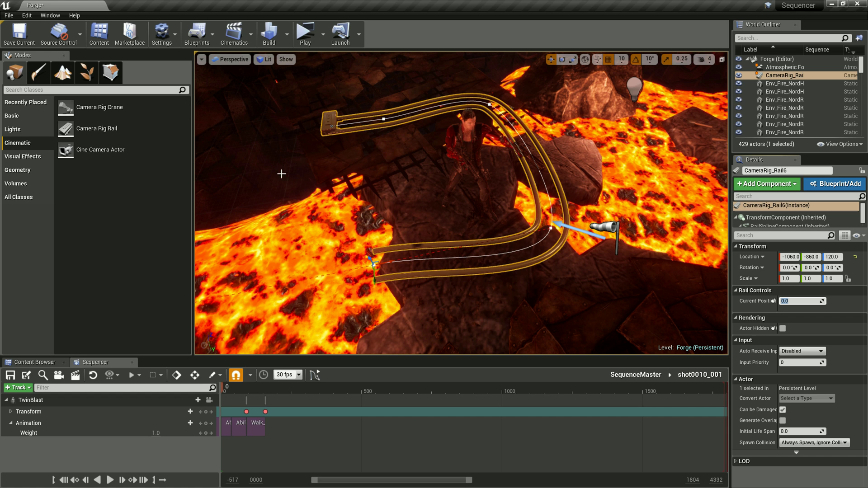
{"action": "mouse_move", "coordinate": [65, 150]}
{"action": "left_mouse_down"}
{"action": "mouse_move", "coordinate": [346, 155]}
{"action": "mouse_move", "coordinate": [354, 137]}
{"action": "mouse_move", "coordinate": [344, 112]}
{"action": "left_mouse_up"}
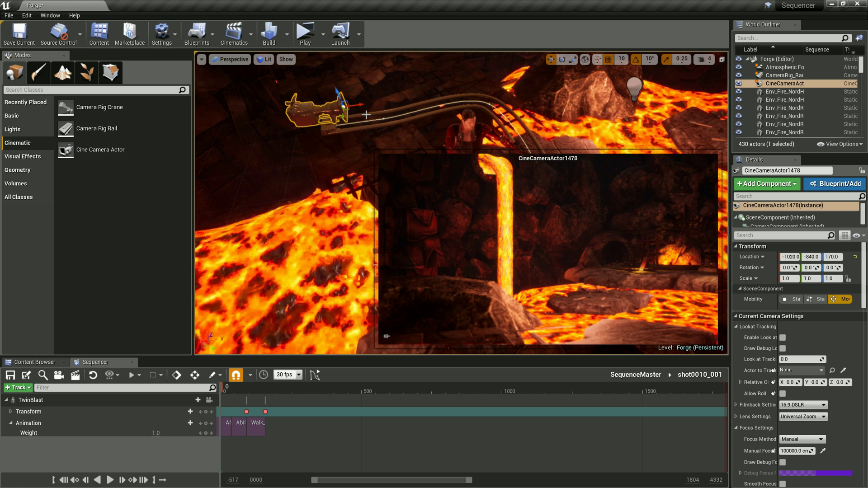
Rotate CineCameraActor1478 to 0, 0, 90 so it faces the stone archway.
{"action": "key", "text": "e"}
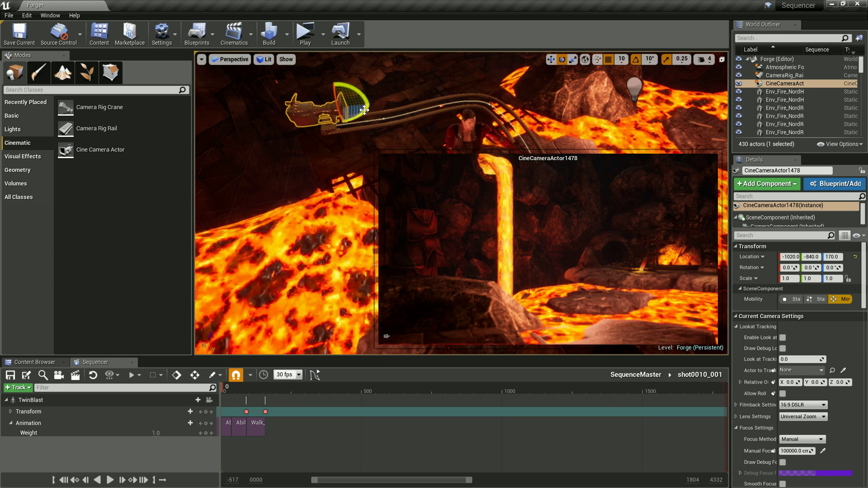
{"action": "left_click_drag", "start_coordinate": [344, 128], "coordinate": [248, 147]}
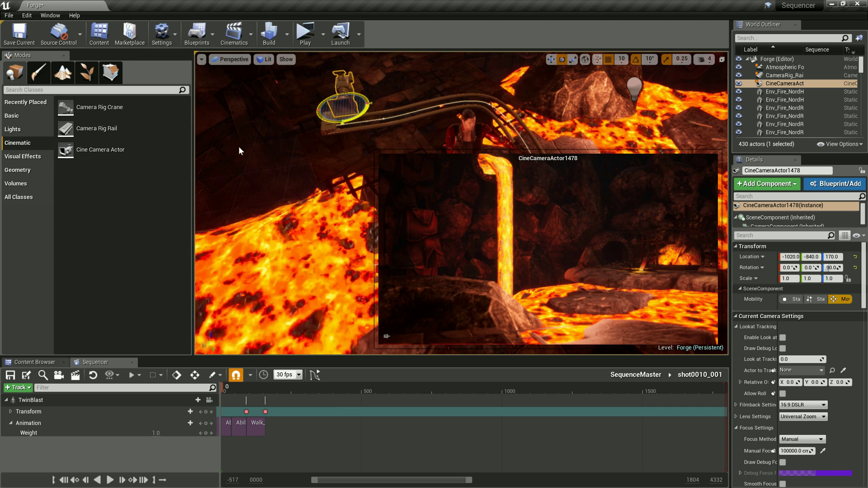
{"action": "left_click_drag", "start_coordinate": [367, 103], "coordinate": [370, 106]}
{"action": "key", "text": "w"}
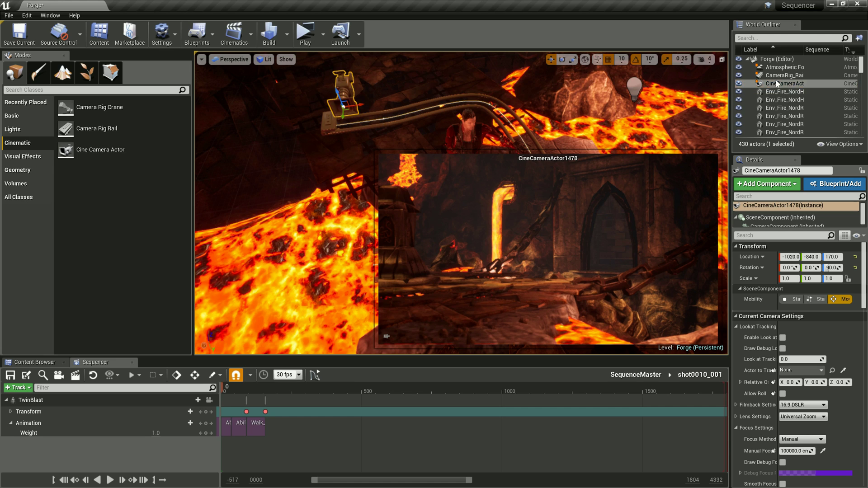
{"action": "left_click", "coordinate": [767, 85]}
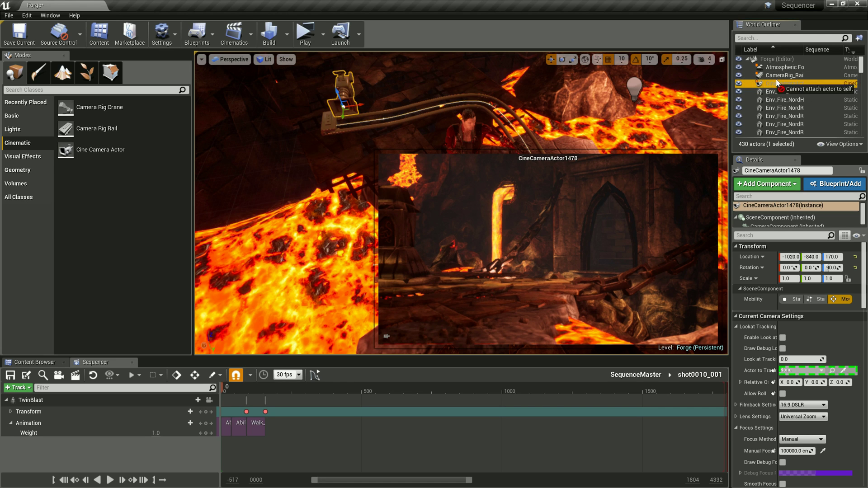
{"action": "left_click_drag", "start_coordinate": [767, 85], "coordinate": [782, 77]}
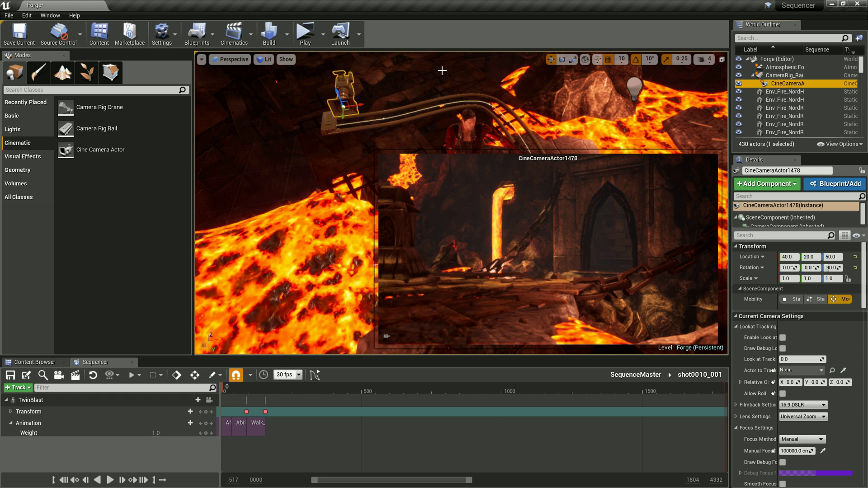
{"action": "left_click", "coordinate": [343, 114]}
{"action": "left_click_drag", "start_coordinate": [344, 114], "coordinate": [373, 130]}
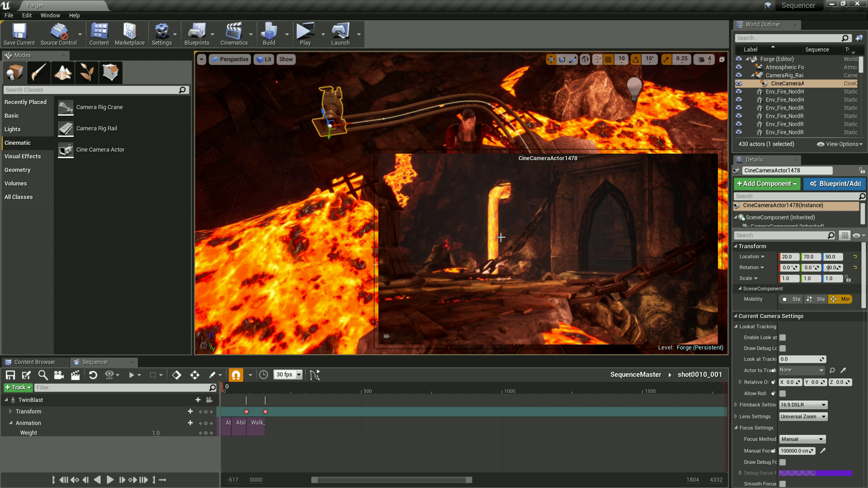
{"action": "left_click", "coordinate": [370, 128]}
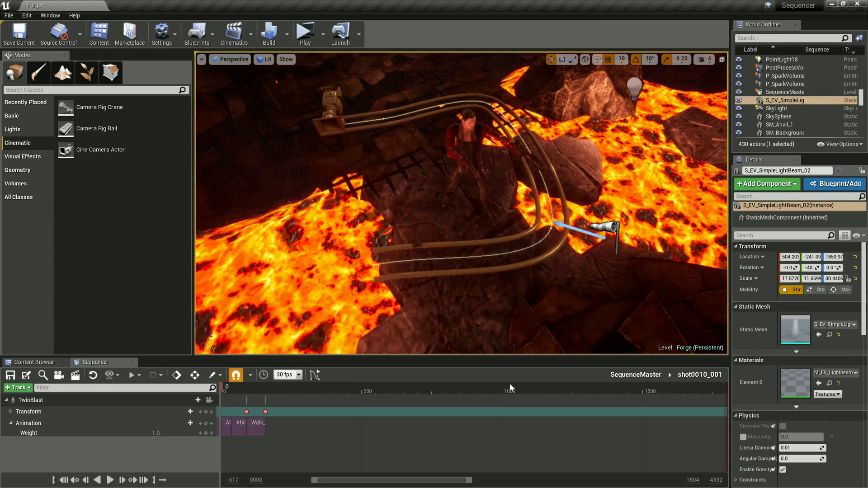
{"action": "left_click", "coordinate": [636, 375]}
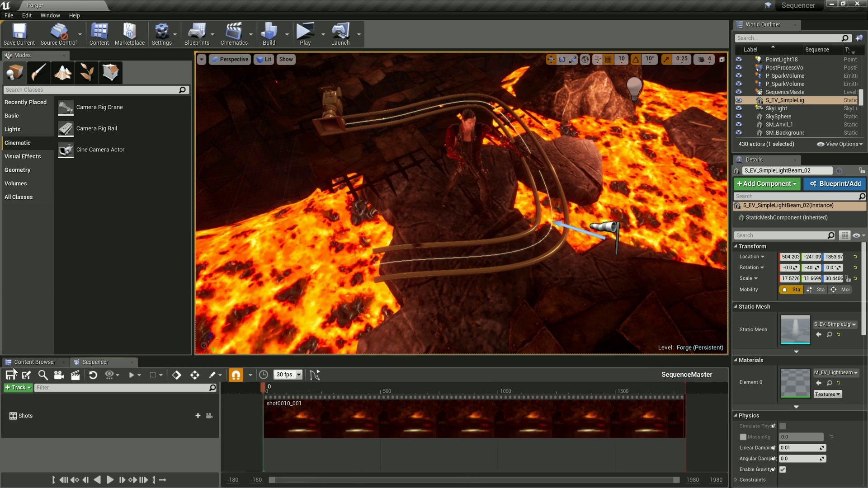
{"action": "left_click", "coordinate": [234, 34]}
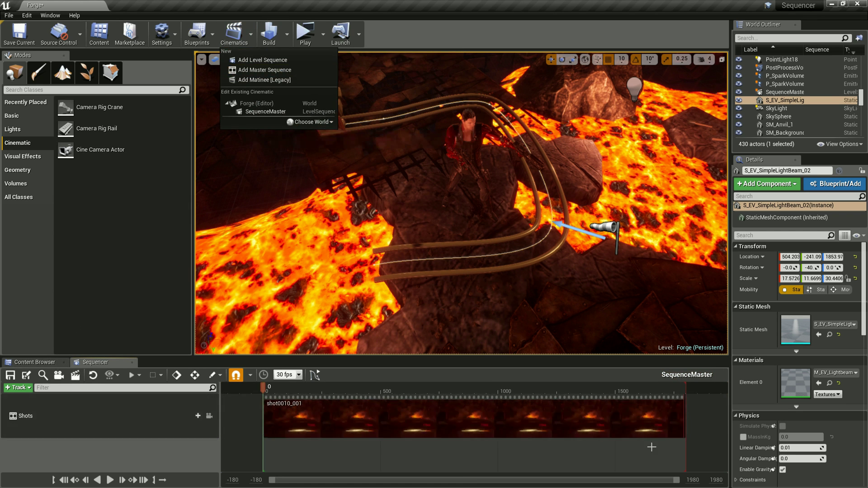
{"action": "double_click", "coordinate": [502, 416]}
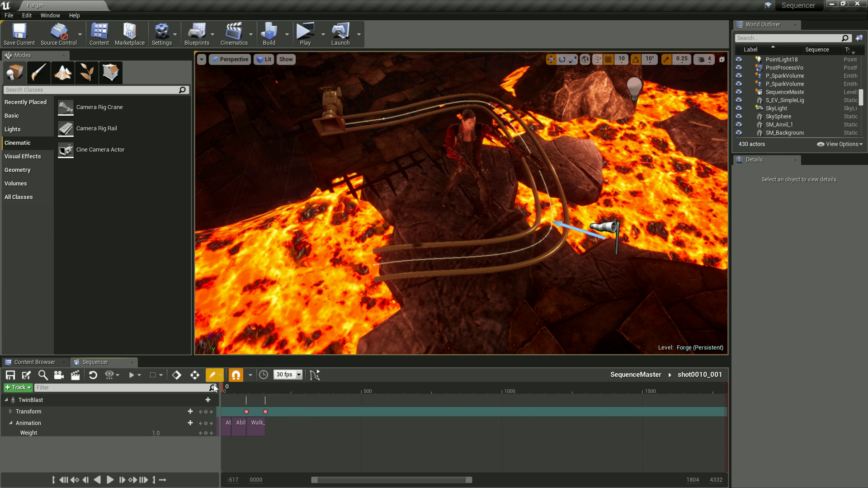
Add a Camera Cuts track to shot0010_001 bound to CineCameraActor1478.
{"action": "left_click", "coordinate": [25, 390]}
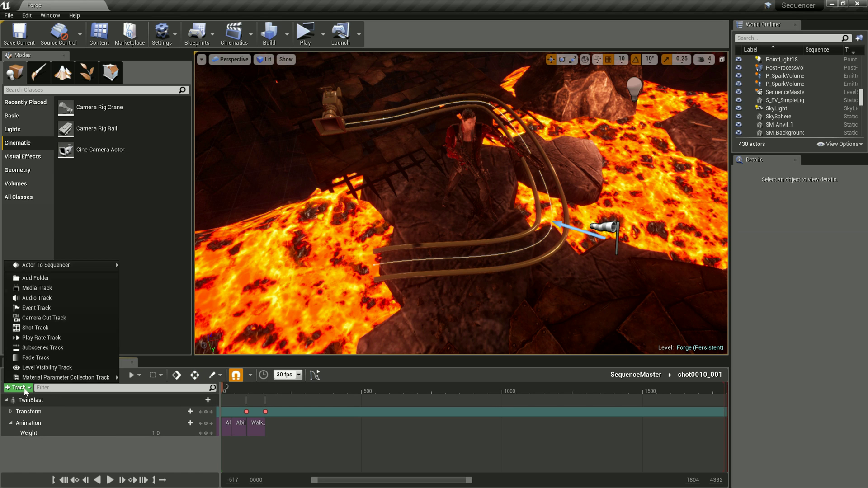
{"action": "left_click", "coordinate": [54, 317]}
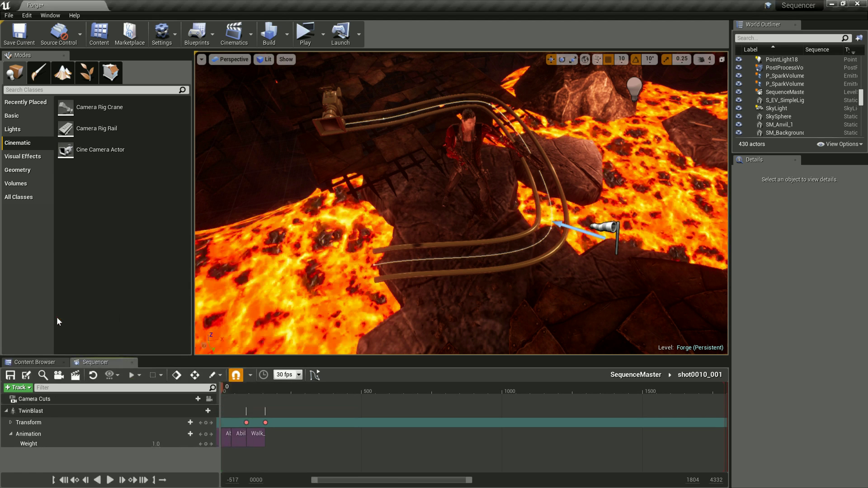
{"action": "left_click", "coordinate": [188, 402]}
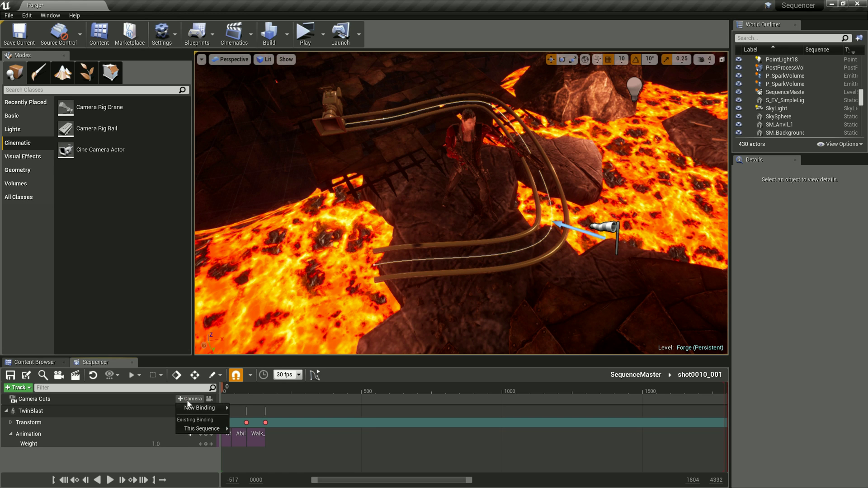
{"action": "mouse_move", "coordinate": [188, 408]}
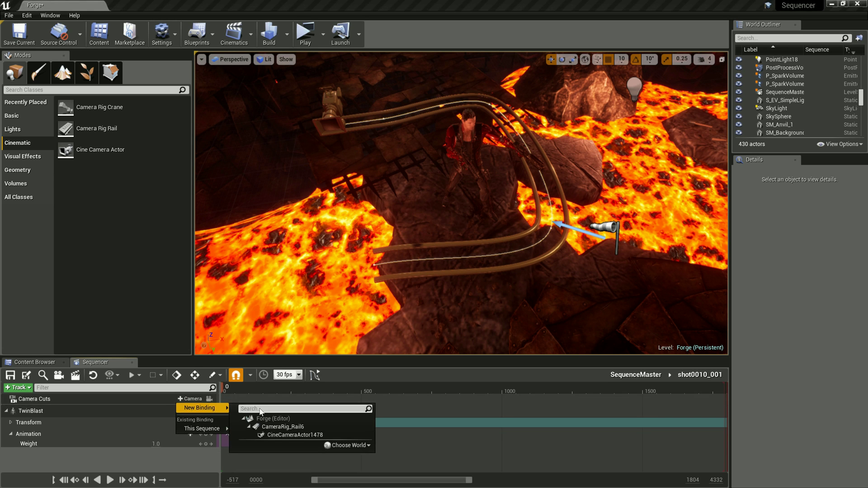
{"action": "left_click", "coordinate": [281, 434]}
{"action": "scroll", "coordinate": [125, 424], "scroll_direction": "down", "scroll_amount": 2}
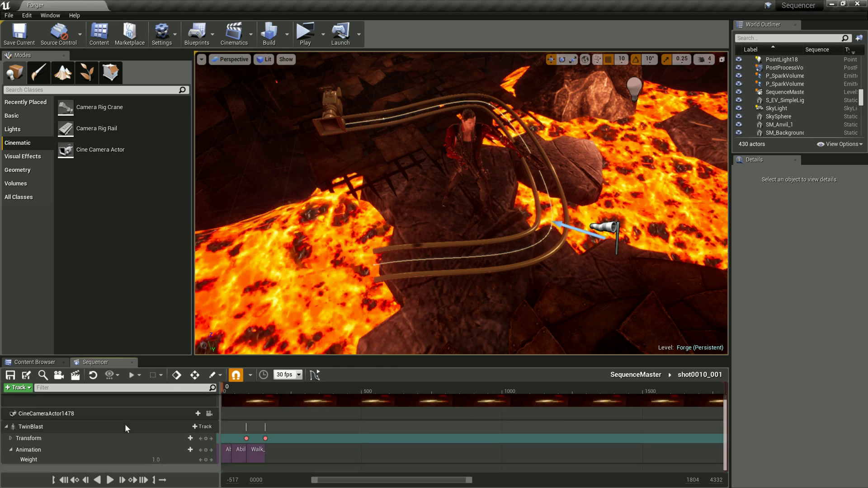
{"action": "left_click", "coordinate": [112, 413]}
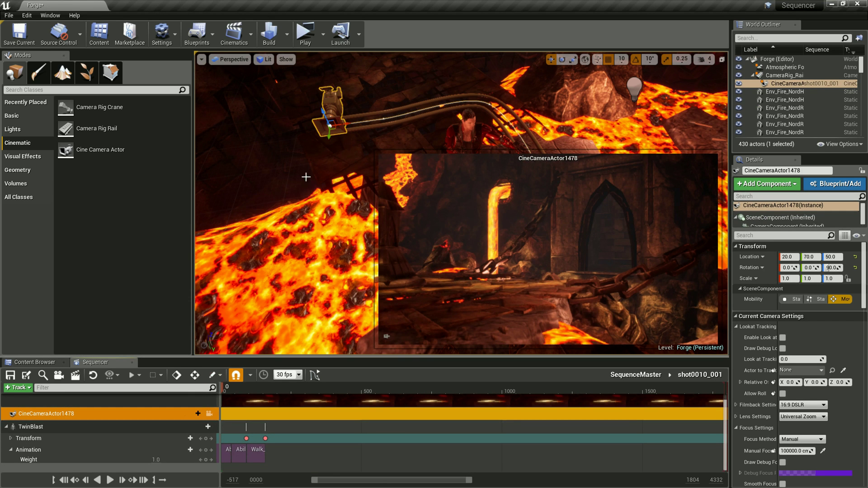
Key CineCameraActor1478's transform at frame 0 and adjust the Details column divider.
{"action": "key", "text": "s"}
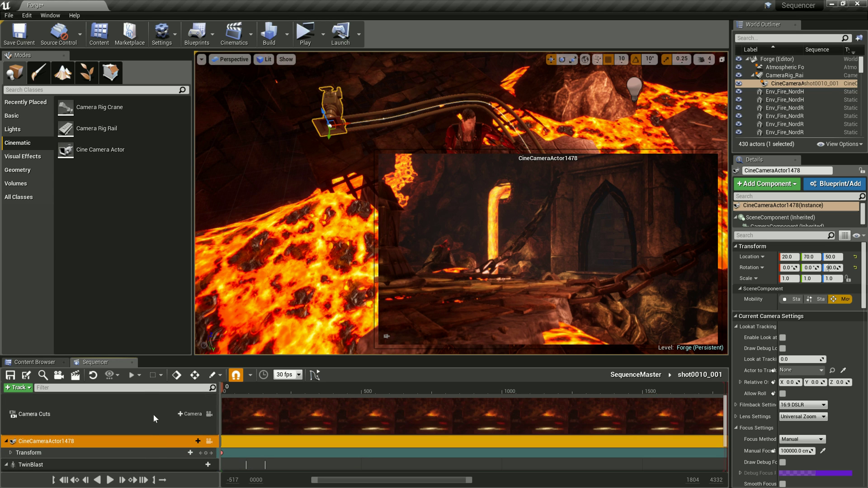
{"action": "scroll", "coordinate": [835, 338], "scroll_direction": "down", "scroll_amount": 1}
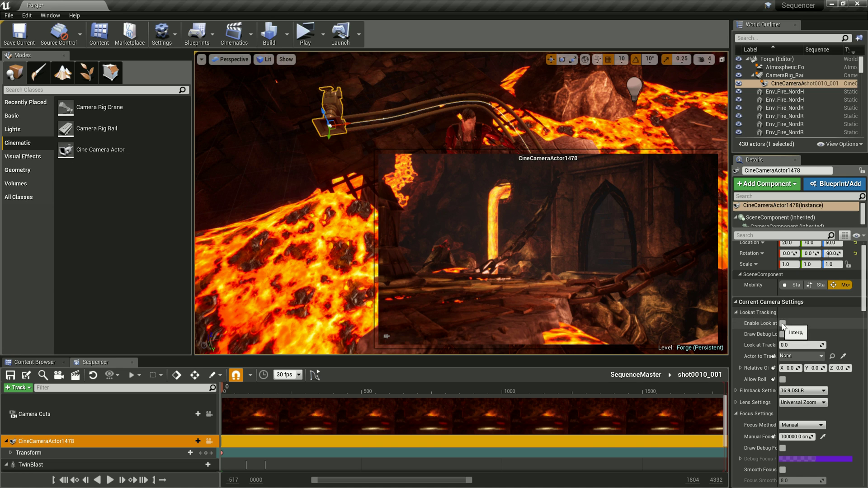
{"action": "left_click_drag", "start_coordinate": [778, 312], "coordinate": [821, 313]}
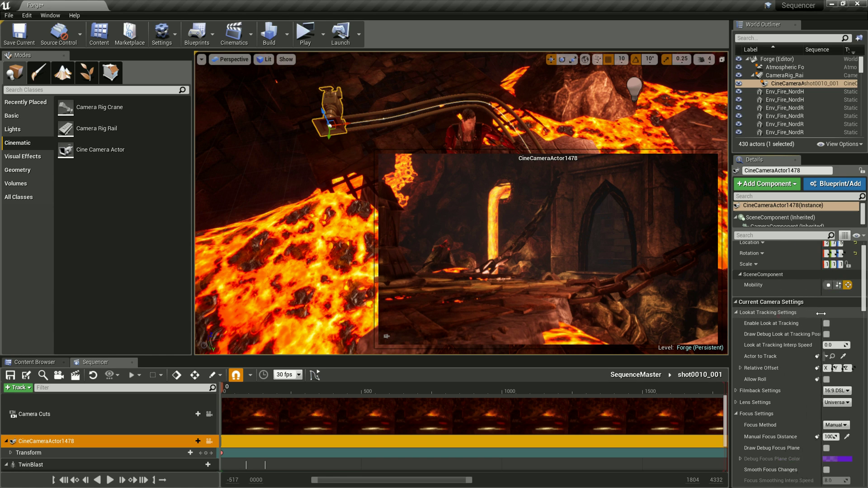
{"action": "left_click_drag", "start_coordinate": [821, 314], "coordinate": [786, 313]}
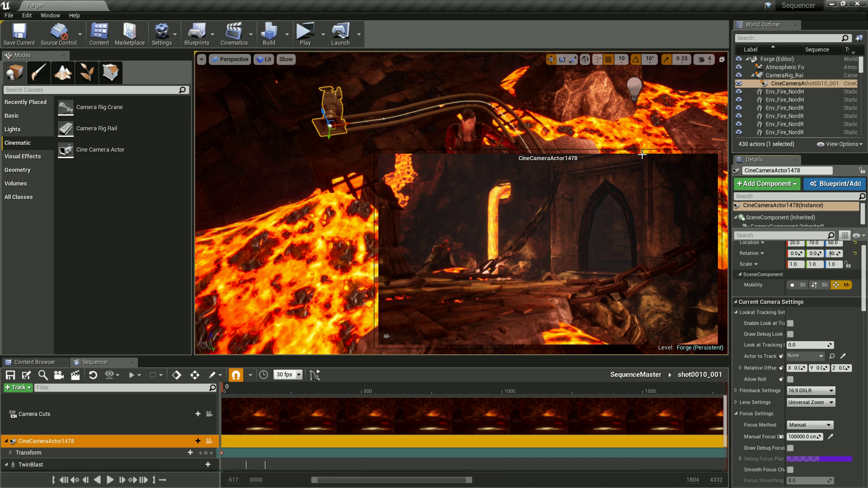
Enable Look at Tracking on the cine camera with TwinBlast as Actor to Track.
{"action": "left_click", "coordinate": [791, 324]}
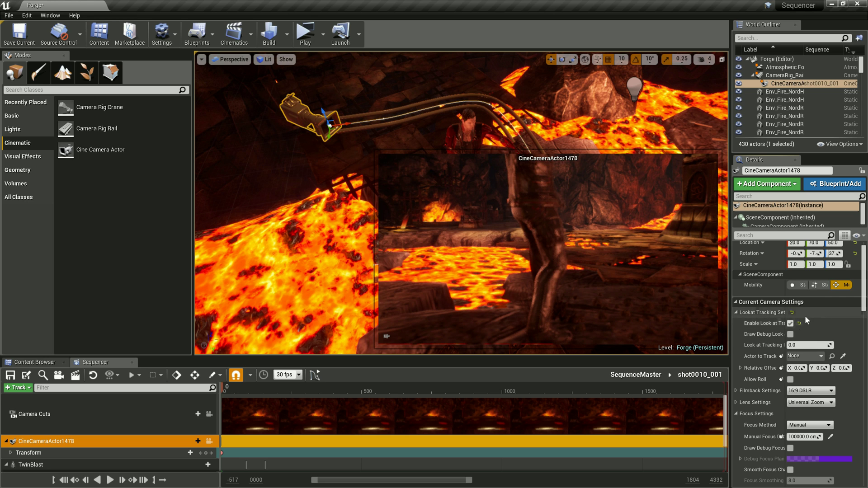
{"action": "left_click", "coordinate": [804, 356]}
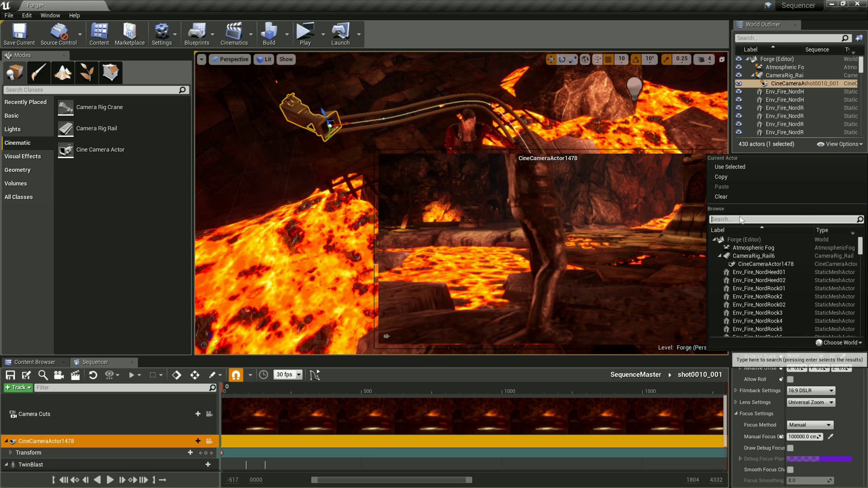
{"action": "type", "text": "twin"}
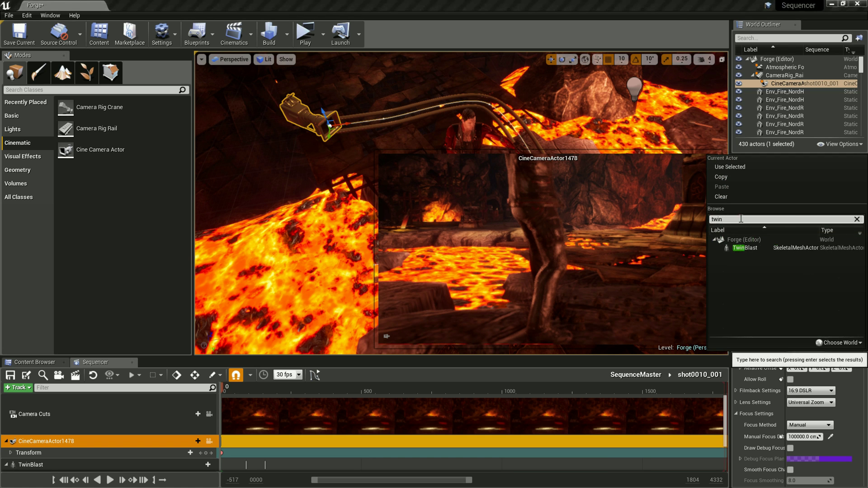
{"action": "left_click", "coordinate": [756, 247]}
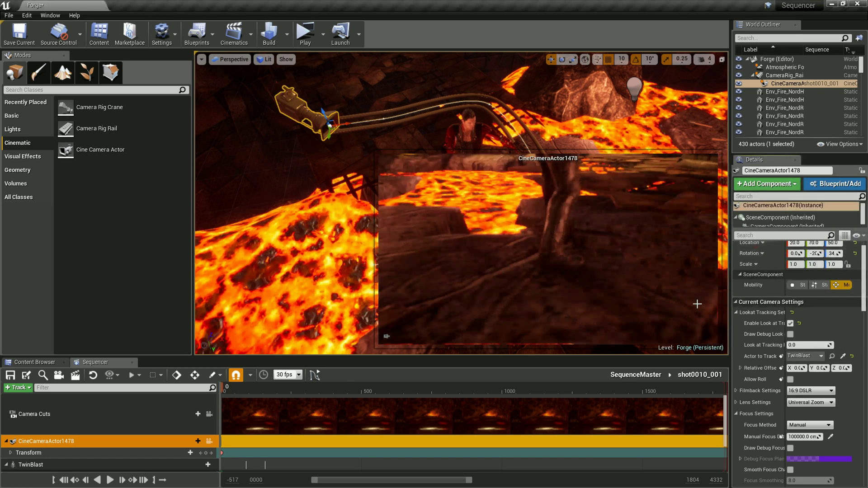
Raise the cine camera to height 110 above the floor.
{"action": "left_click_drag", "start_coordinate": [317, 108], "coordinate": [321, 64]}
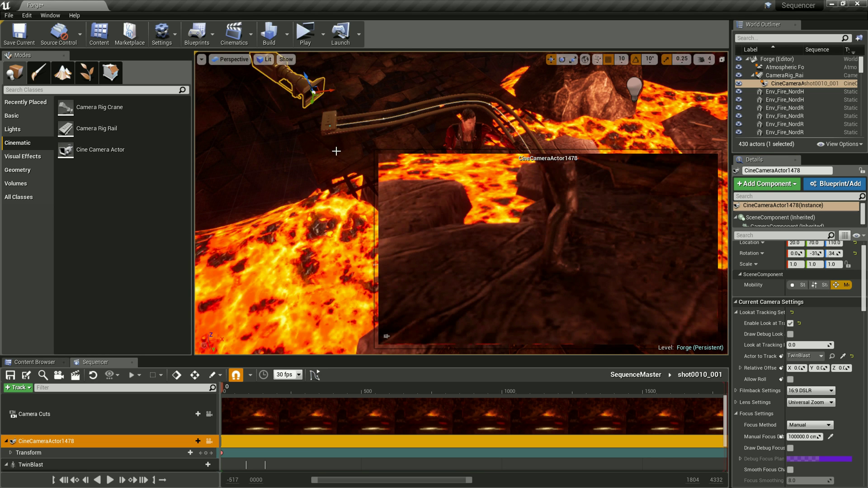
{"action": "left_click", "coordinate": [801, 357]}
{"action": "key", "text": "Escape"}
{"action": "right_click_drag", "start_coordinate": [292, 139], "coordinate": [712, 236]}
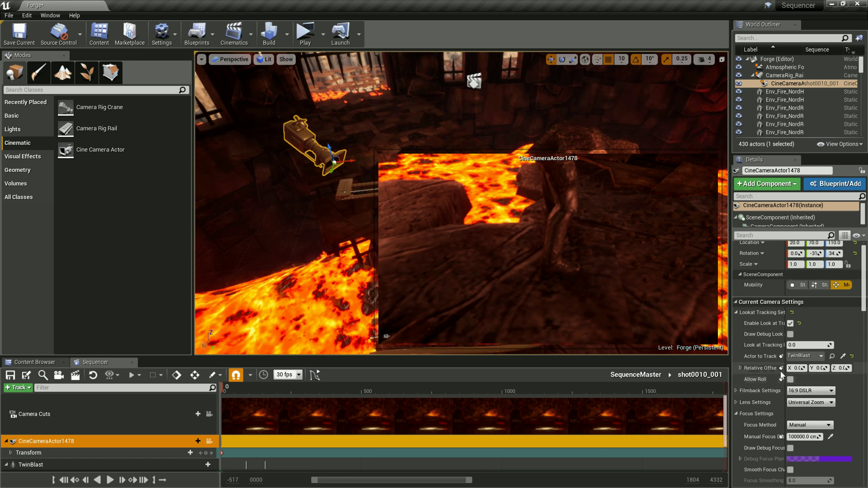
Set Lookat Tracking Relative Offset Z to 20 to frame TwinBlast's upper body.
{"action": "left_click", "coordinate": [840, 368]}
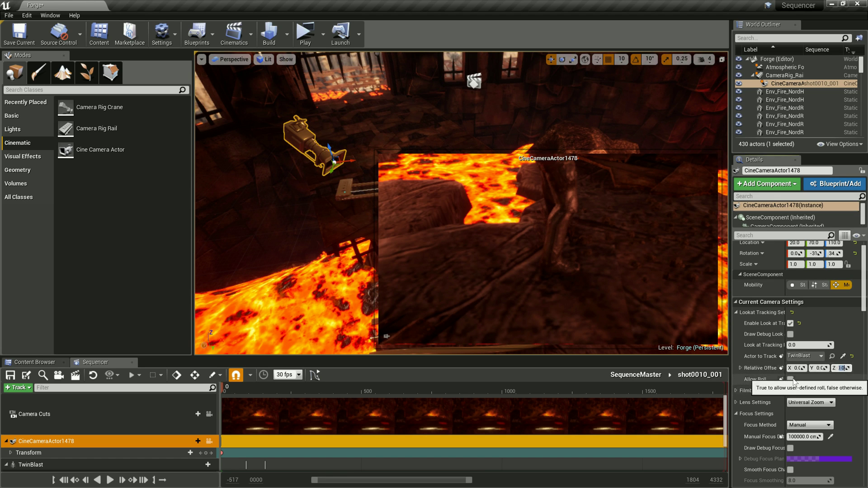
{"action": "type", "text": "75"}
{"action": "key", "text": "Return"}
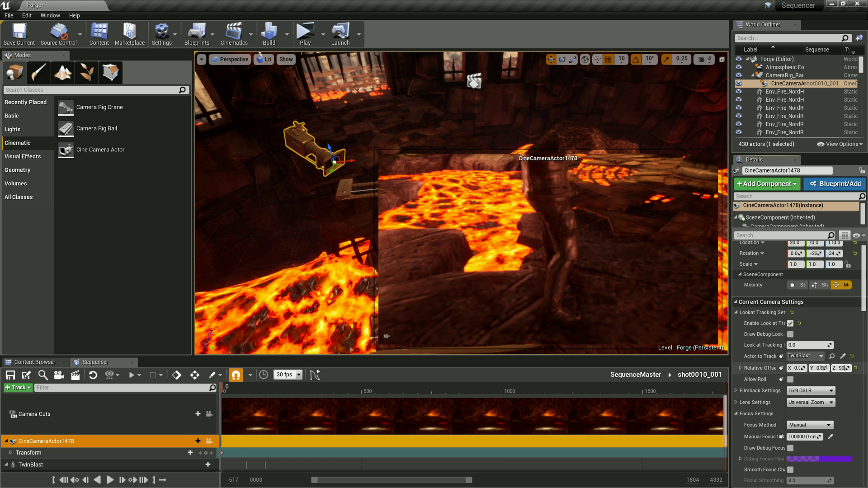
{"action": "type", "text": "10"}
{"action": "key", "text": "Return"}
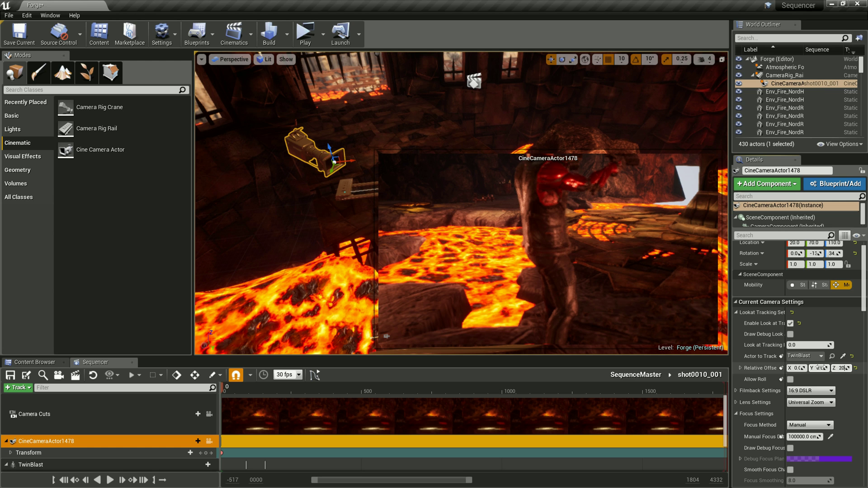
{"action": "key", "text": "Return"}
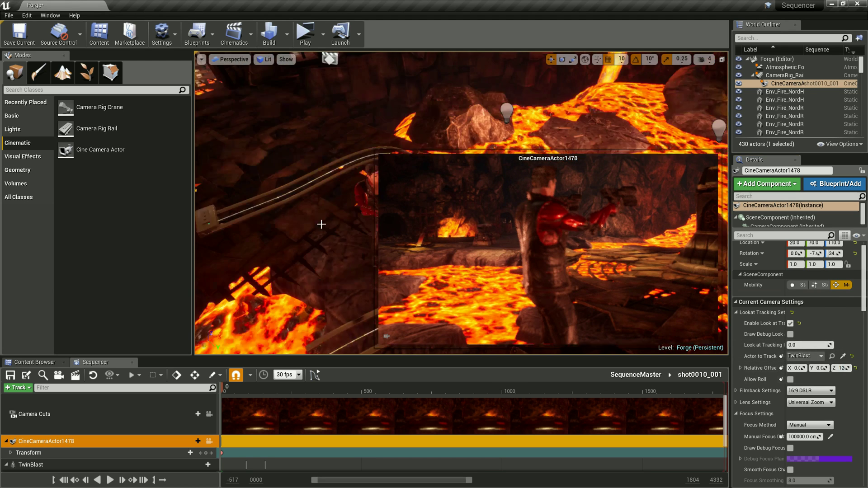
{"action": "right_click_drag", "start_coordinate": [285, 217], "coordinate": [319, 219]}
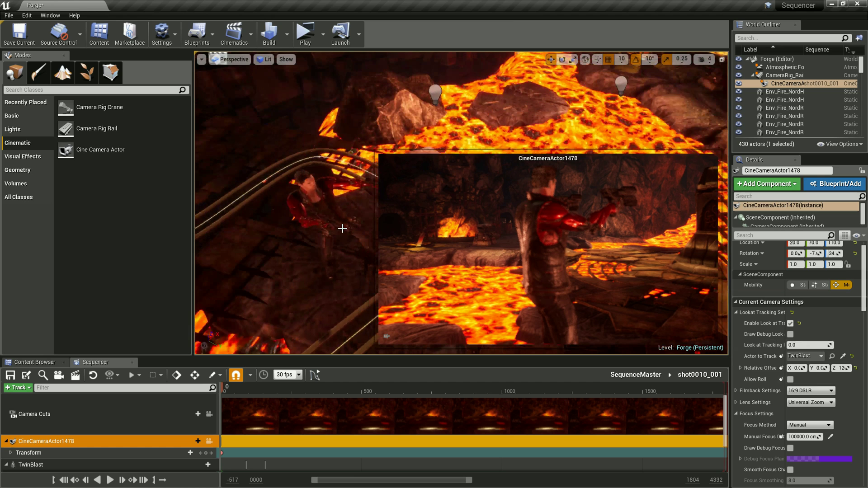
{"action": "left_click", "coordinate": [843, 356]}
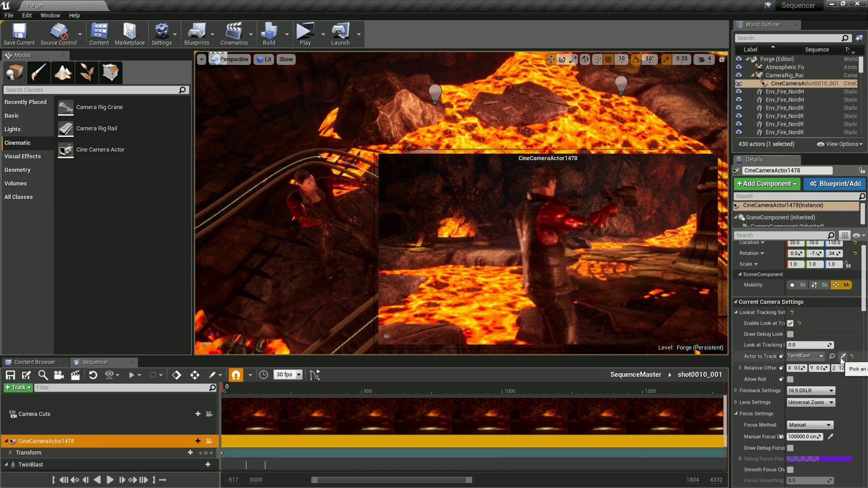
Key the Actor to Track property and sample the focus distance on TwinBlast.
{"action": "left_click", "coordinate": [782, 356]}
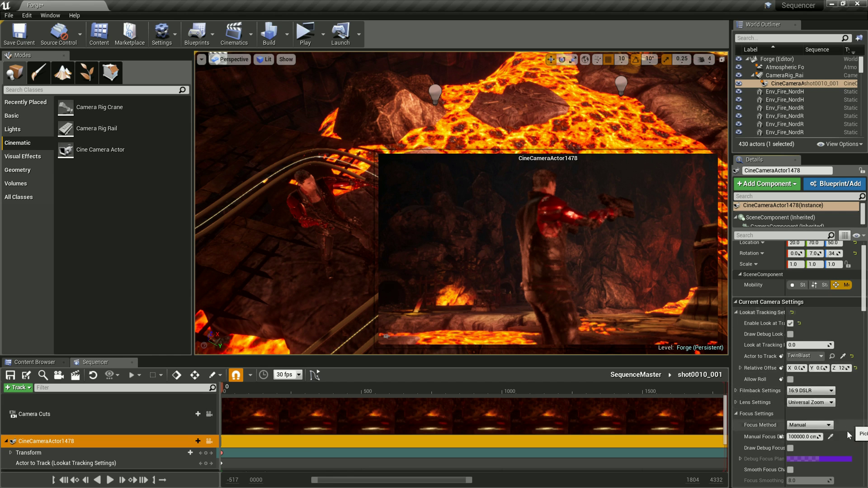
{"action": "left_click", "coordinate": [830, 437]}
{"action": "left_click", "coordinate": [312, 175]}
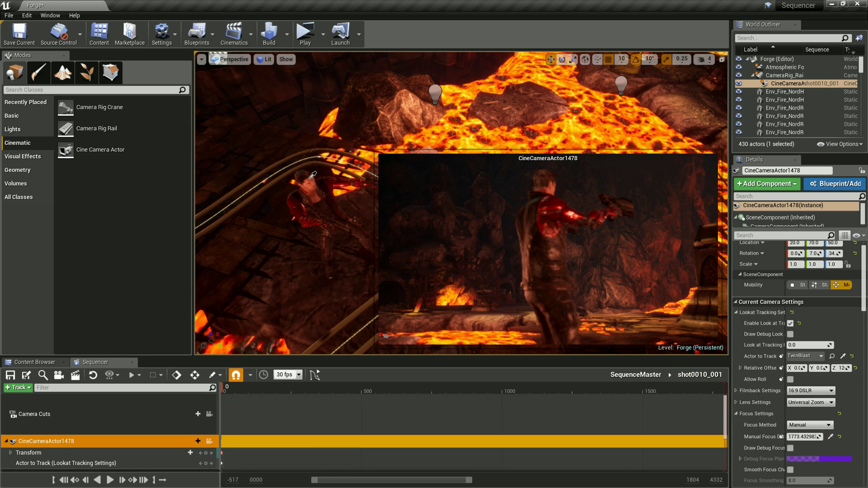
Add Manual Focus Distance (1773.43) as a track in the sequence.
{"action": "left_click", "coordinate": [781, 437]}
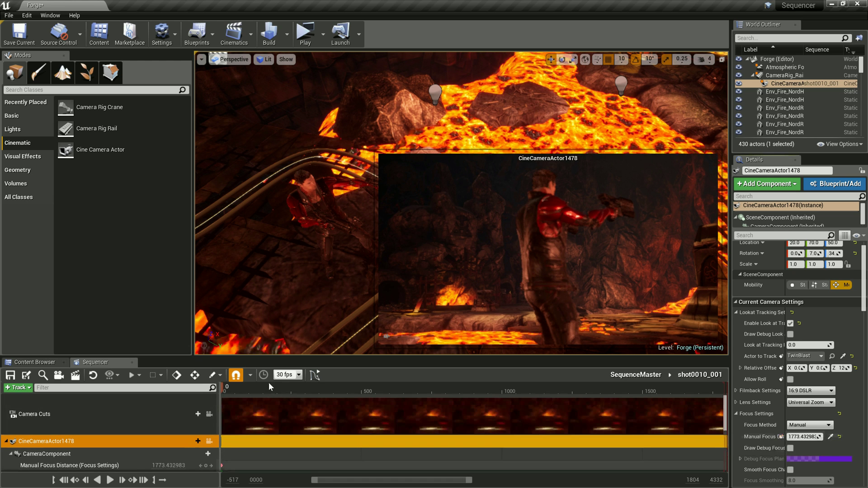
{"action": "scroll", "coordinate": [185, 412], "scroll_direction": "down", "scroll_amount": 2}
{"action": "scroll", "coordinate": [183, 429], "scroll_direction": "down", "scroll_amount": 1}
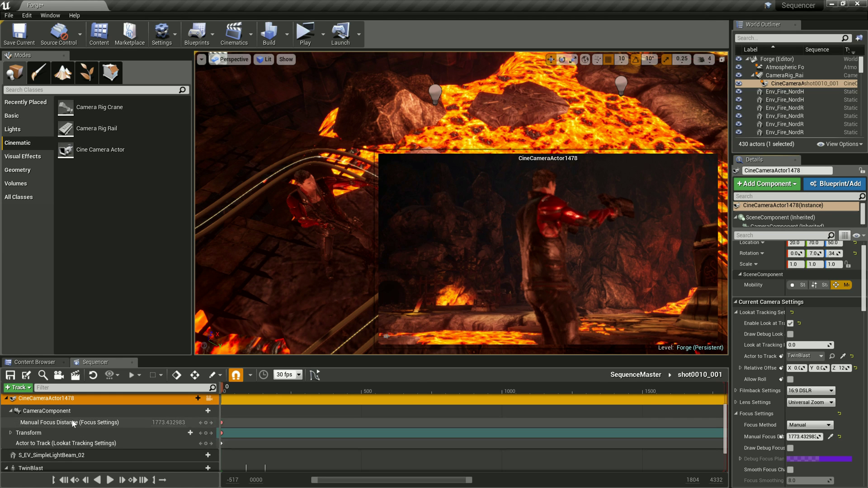
{"action": "mouse_move", "coordinate": [303, 274]}
{"action": "right_mouse_down"}
{"action": "mouse_move", "coordinate": [265, 273]}
{"action": "mouse_move", "coordinate": [246, 288]}
{"action": "right_mouse_up"}
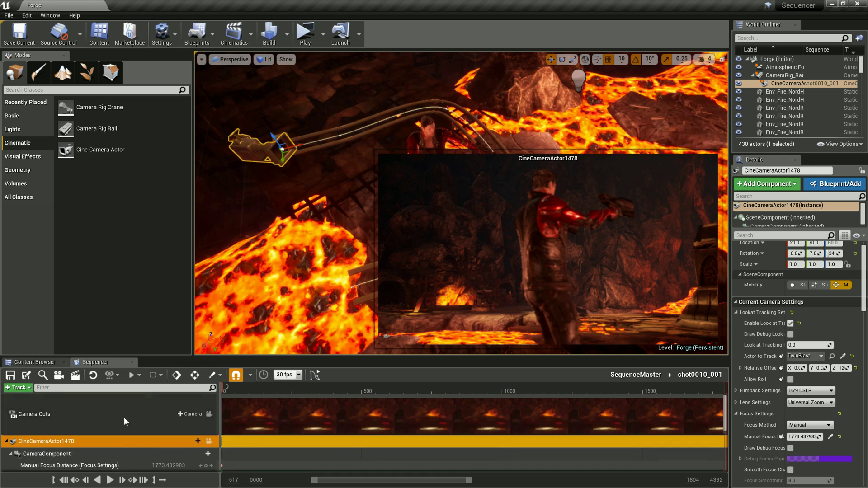
Bind CameraRig_Rail6 to shot0010_001 and add its Current Position on Rail track at 0.0.
{"action": "left_click", "coordinate": [186, 414]}
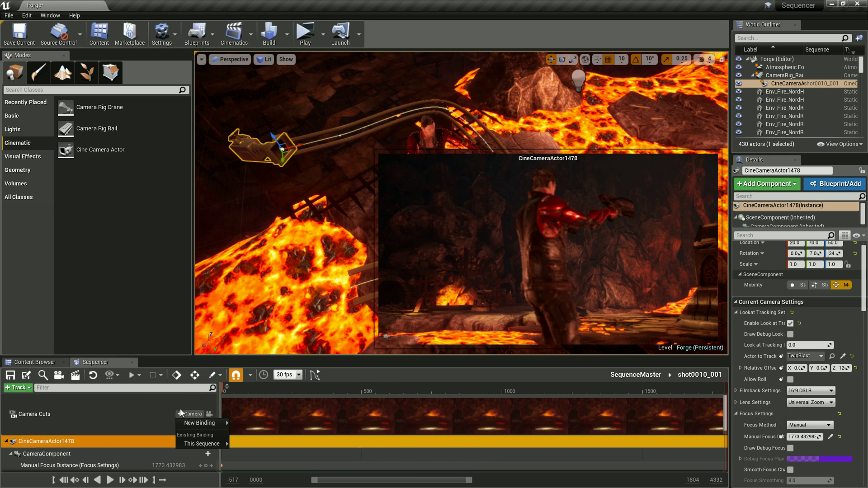
{"action": "left_click", "coordinate": [142, 416]}
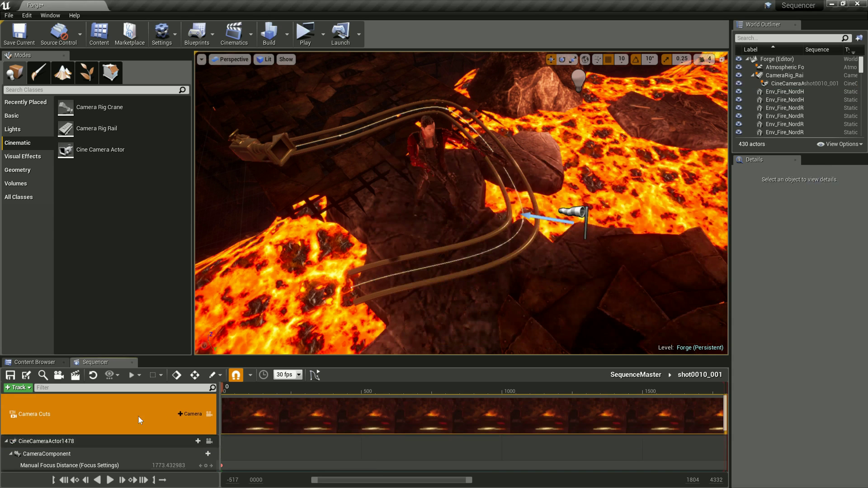
{"action": "left_click", "coordinate": [188, 413]}
{"action": "mouse_move", "coordinate": [213, 424]}
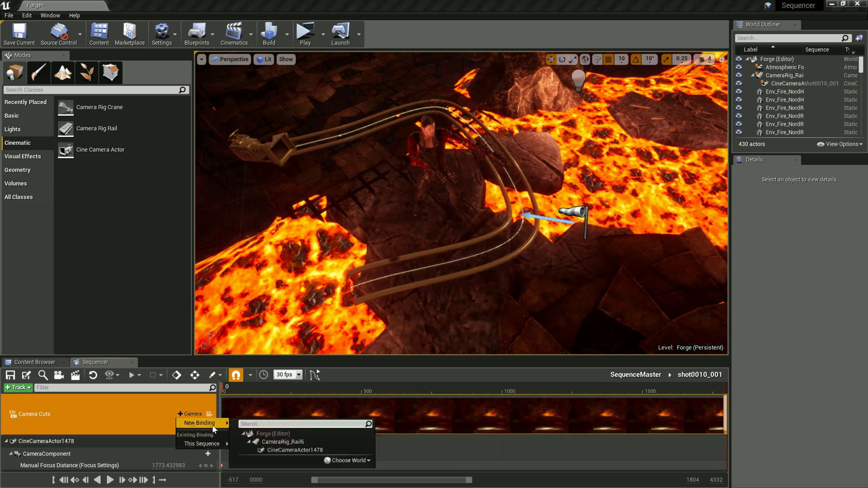
{"action": "left_click", "coordinate": [278, 442]}
{"action": "left_click", "coordinate": [162, 426]}
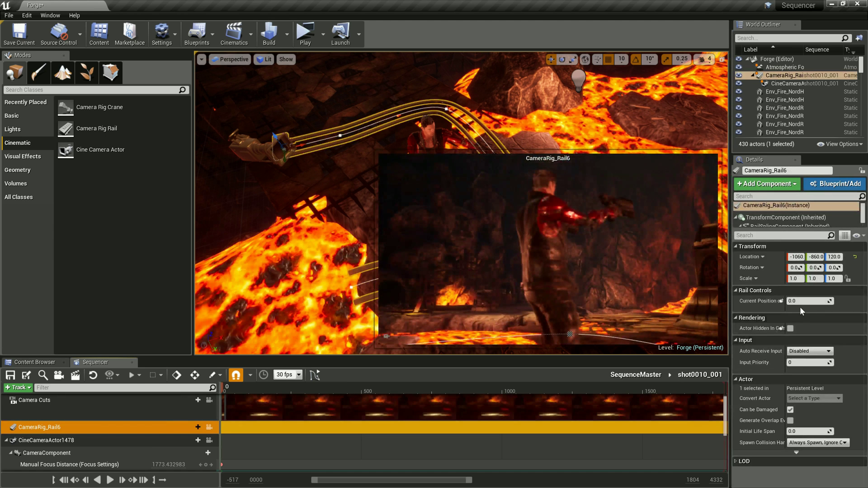
{"action": "left_click", "coordinate": [780, 301]}
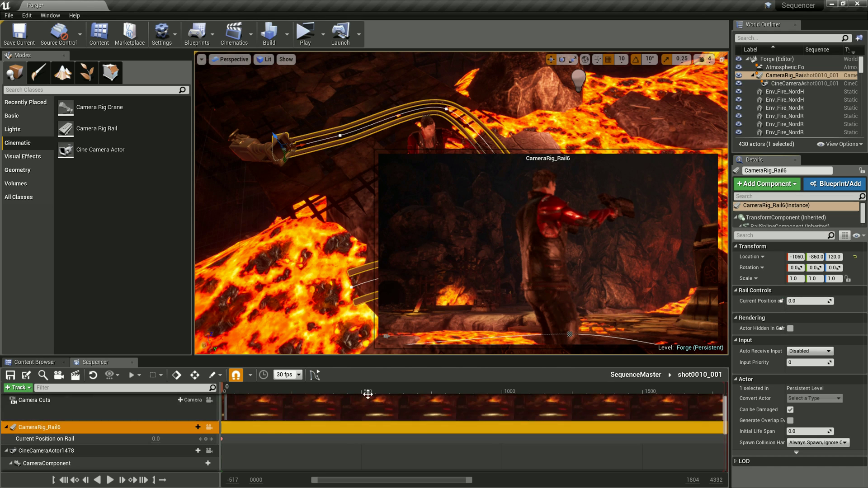
At frame 85, set CameraRig_Rail6's Current Position on Rail to 1 and keyframe it.
{"action": "mouse_move", "coordinate": [223, 387]}
{"action": "left_mouse_down"}
{"action": "mouse_move", "coordinate": [271, 398]}
{"action": "mouse_move", "coordinate": [244, 395]}
{"action": "left_mouse_up"}
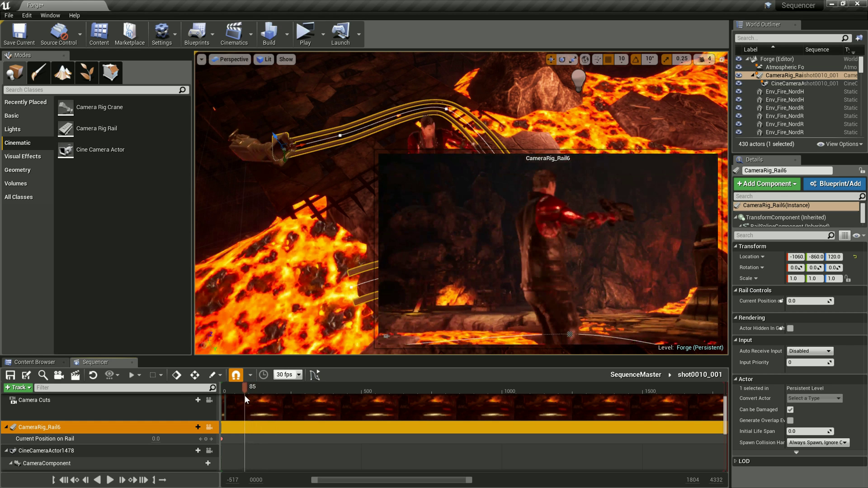
{"action": "left_click", "coordinate": [799, 301]}
{"action": "type", "text": "1"}
{"action": "key", "text": "Return"}
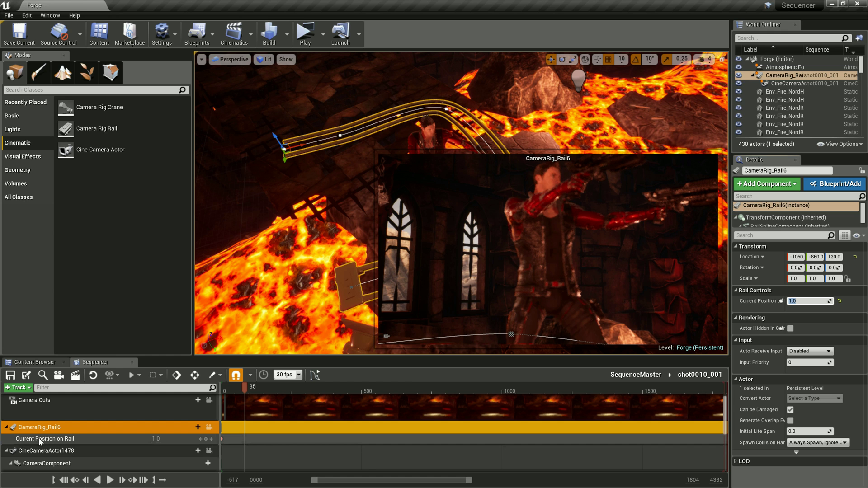
{"action": "left_click", "coordinate": [206, 438]}
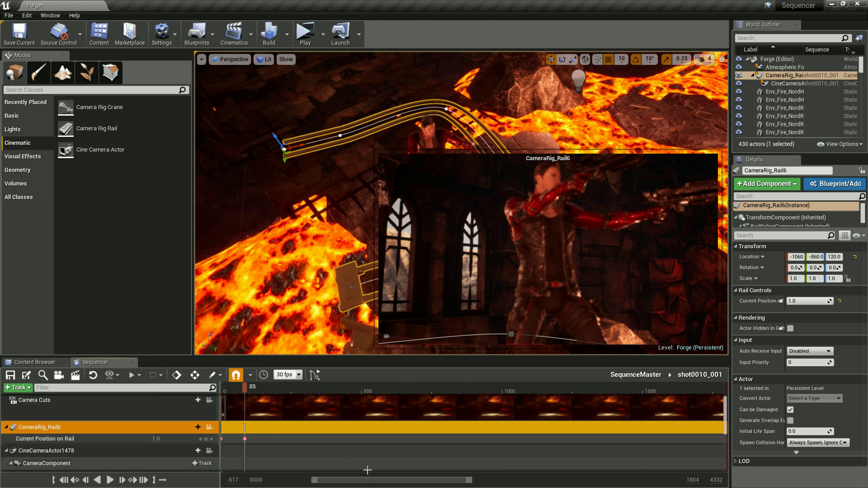
{"action": "scroll", "coordinate": [237, 411], "scroll_direction": "up", "scroll_amount": 5, "text": "ctrl"}
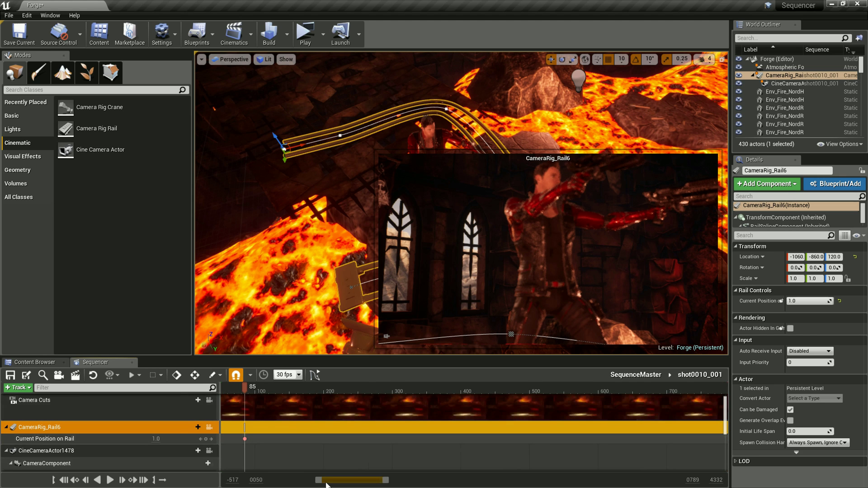
{"action": "left_click_drag", "start_coordinate": [333, 480], "coordinate": [322, 483]}
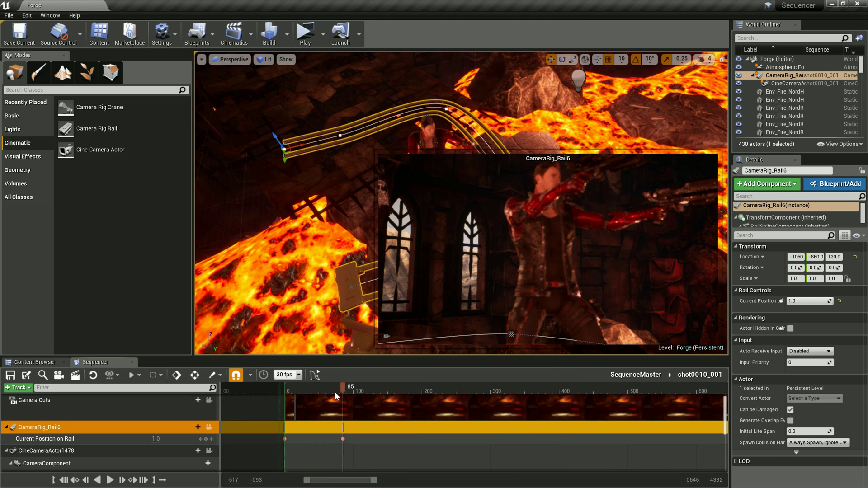
{"action": "left_click_drag", "start_coordinate": [340, 391], "coordinate": [283, 389]}
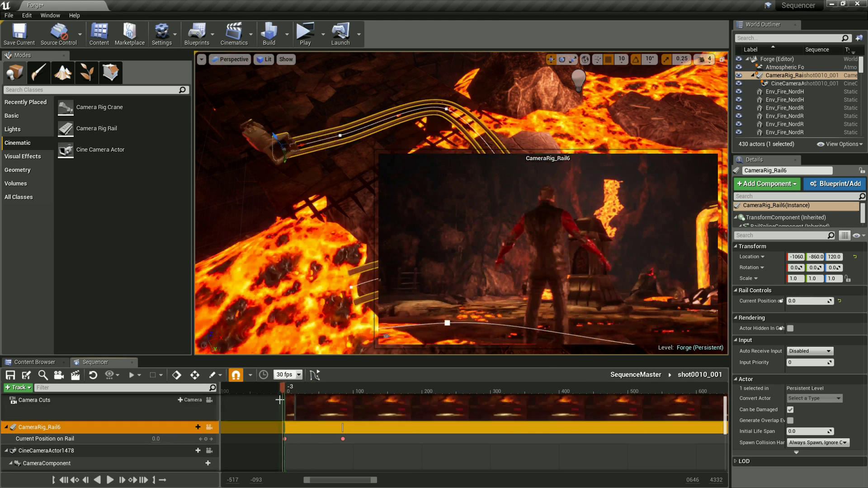
{"action": "key", "text": "space"}
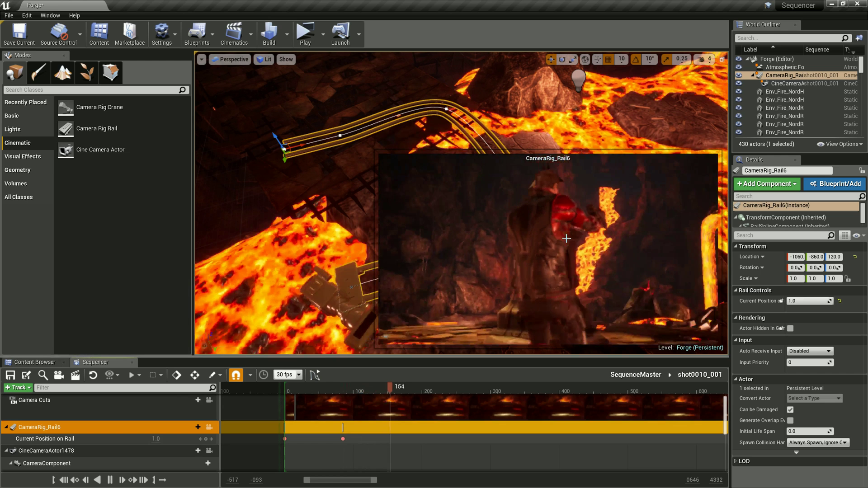
{"action": "key", "text": "space"}
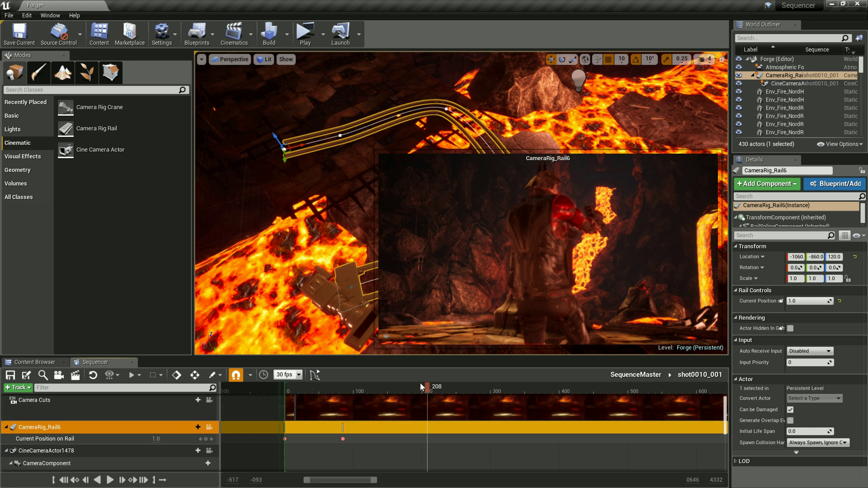
{"action": "left_click_drag", "start_coordinate": [425, 384], "coordinate": [284, 383]}
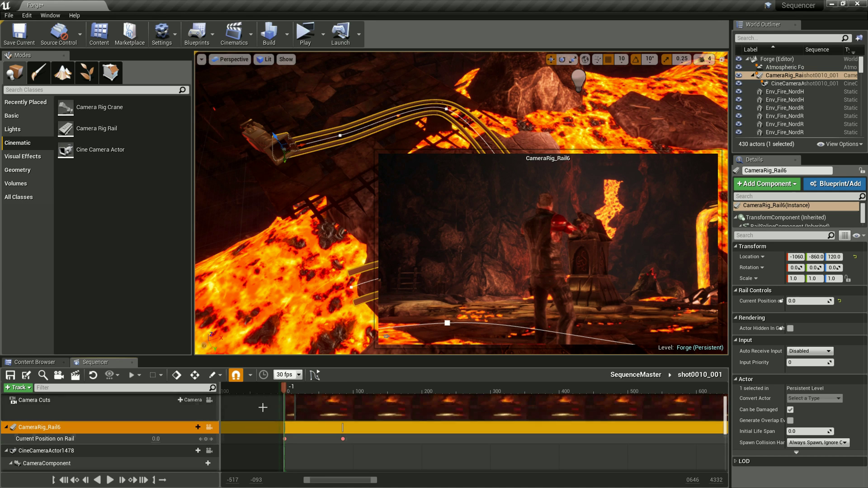
{"action": "scroll", "coordinate": [100, 447], "scroll_direction": "down", "scroll_amount": 2}
{"action": "scroll", "coordinate": [102, 447], "scroll_direction": "up", "scroll_amount": 2}
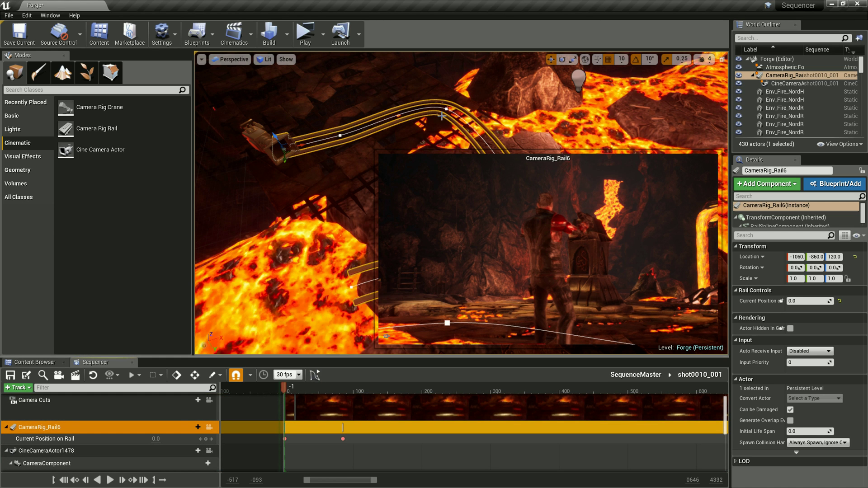
{"action": "left_click_drag", "start_coordinate": [283, 387], "coordinate": [344, 392]}
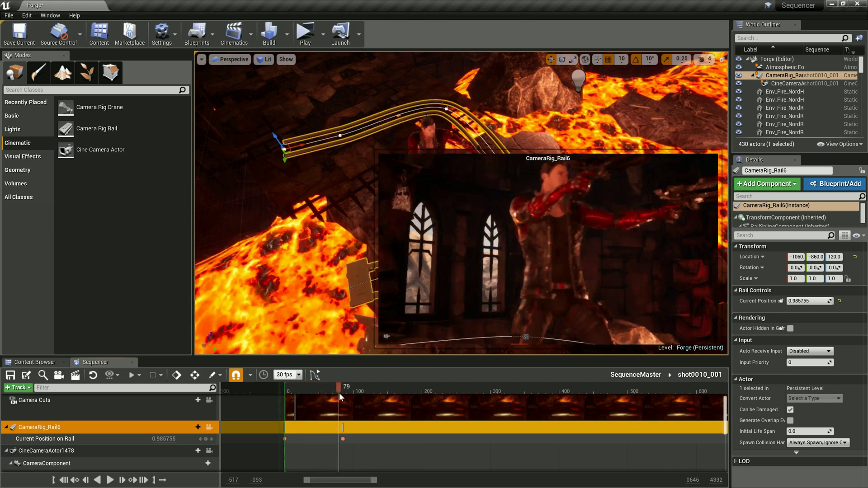
{"action": "left_click_drag", "start_coordinate": [344, 392], "coordinate": [317, 392]}
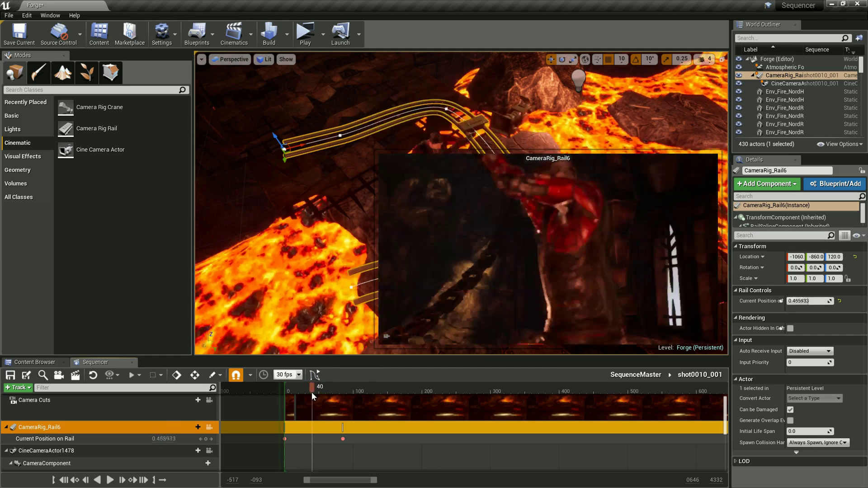
Set the frame-85 Current Position on Rail key to Linear interpolation.
{"action": "left_click_drag", "start_coordinate": [317, 392], "coordinate": [283, 392]}
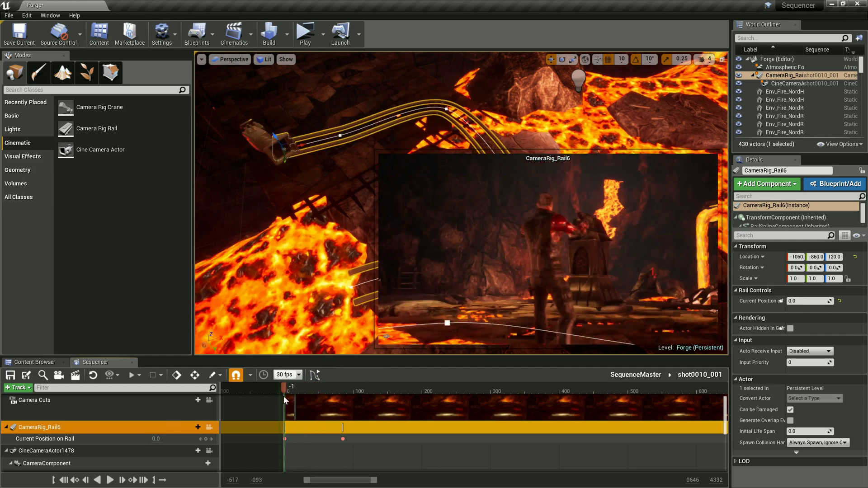
{"action": "left_click", "coordinate": [343, 439]}
{"action": "right_click", "coordinate": [343, 438]}
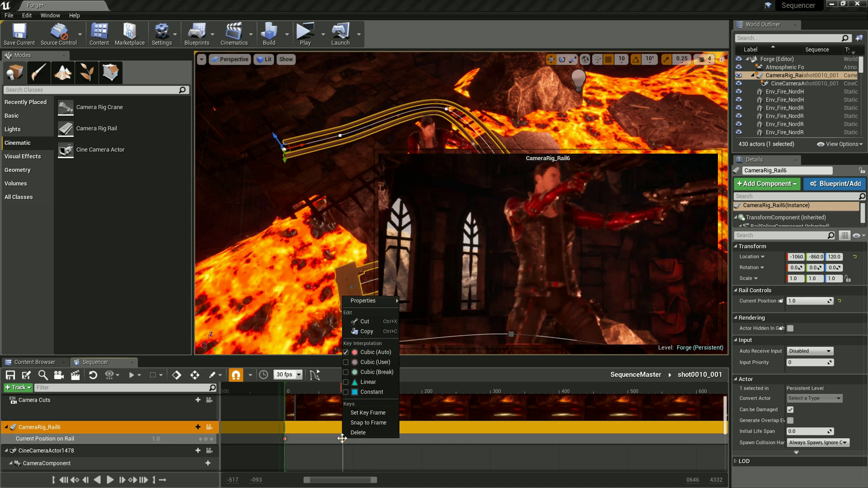
{"action": "left_click", "coordinate": [368, 382]}
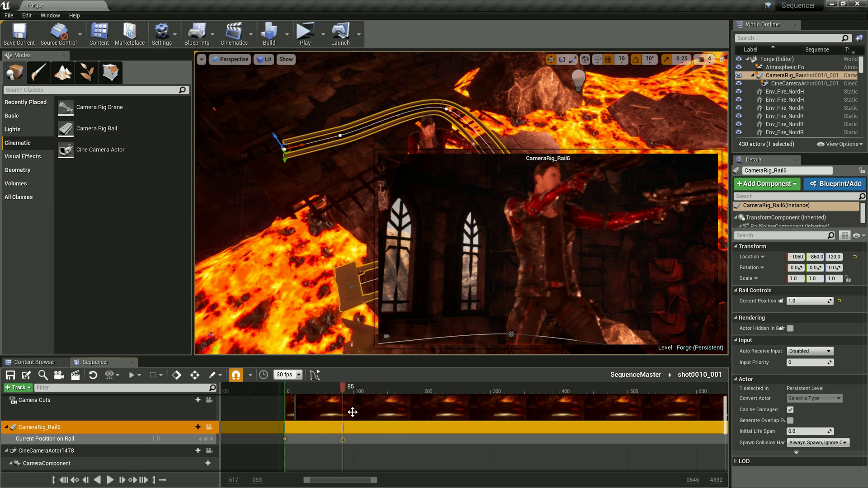
Change the frame-0 key's interpolation, then play back the rail move to check it.
{"action": "left_click", "coordinate": [284, 438]}
{"action": "right_click", "coordinate": [284, 438]}
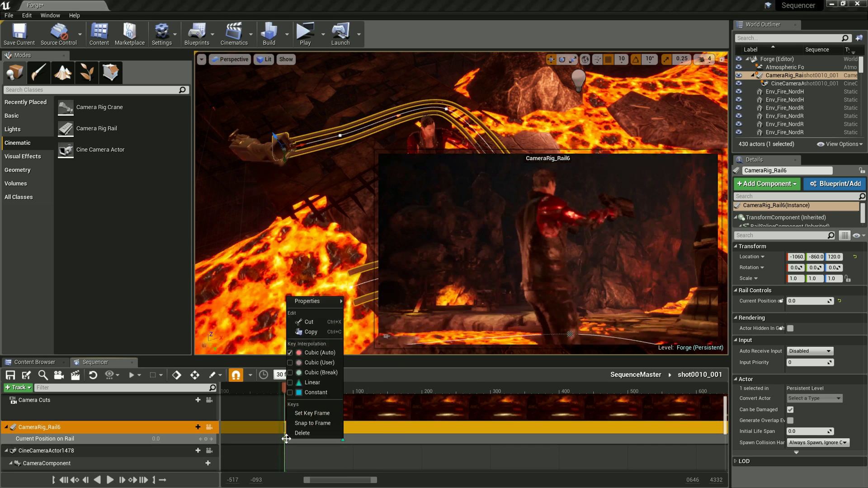
{"action": "left_click", "coordinate": [321, 393]}
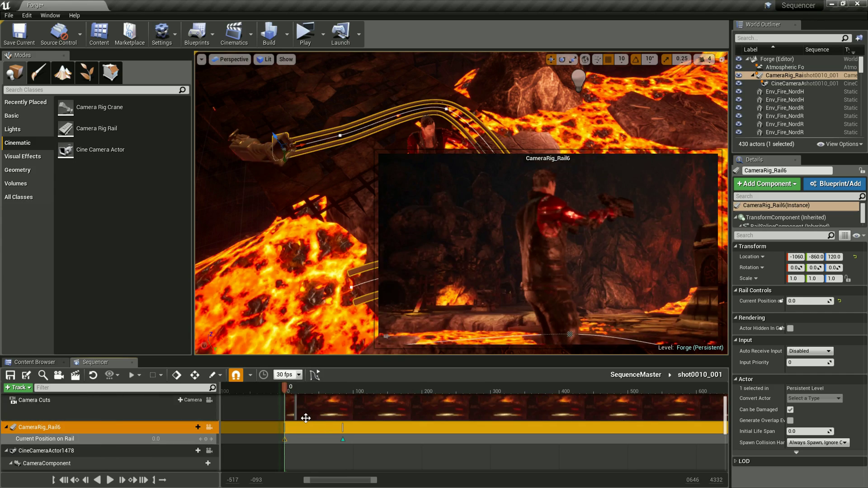
{"action": "key", "text": "space"}
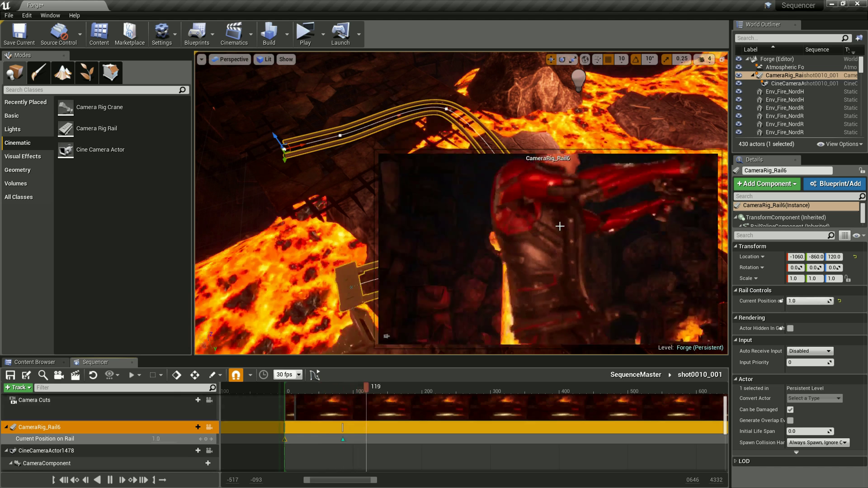
{"action": "key", "text": "space"}
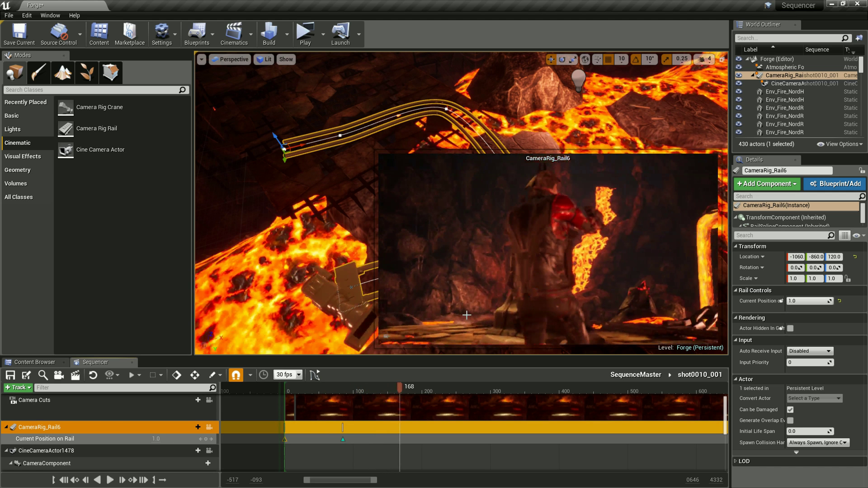